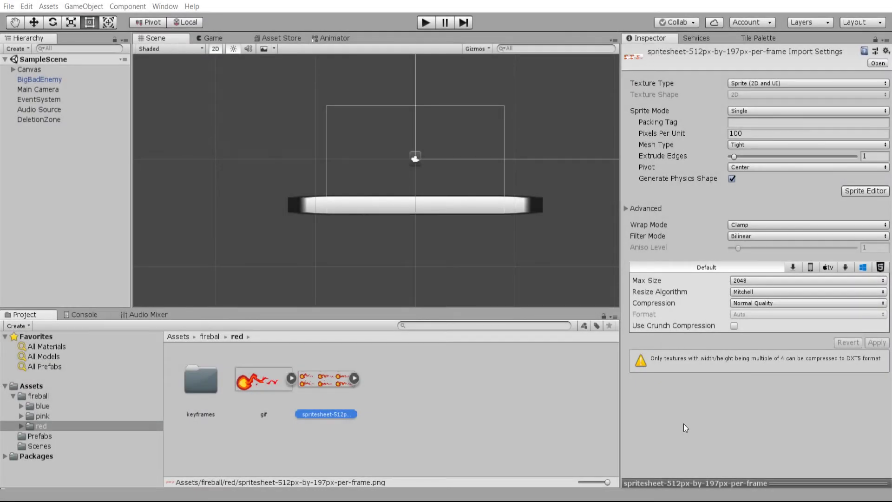
Set the fireball spritesheet's Sprite Mode to Multiple and Pixels Per Unit to 512.
left_click(473, 384)
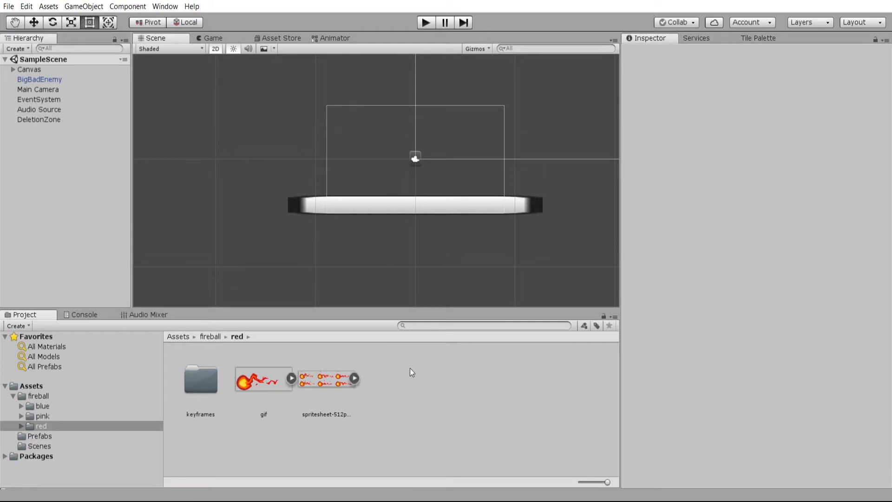
left_click(329, 383)
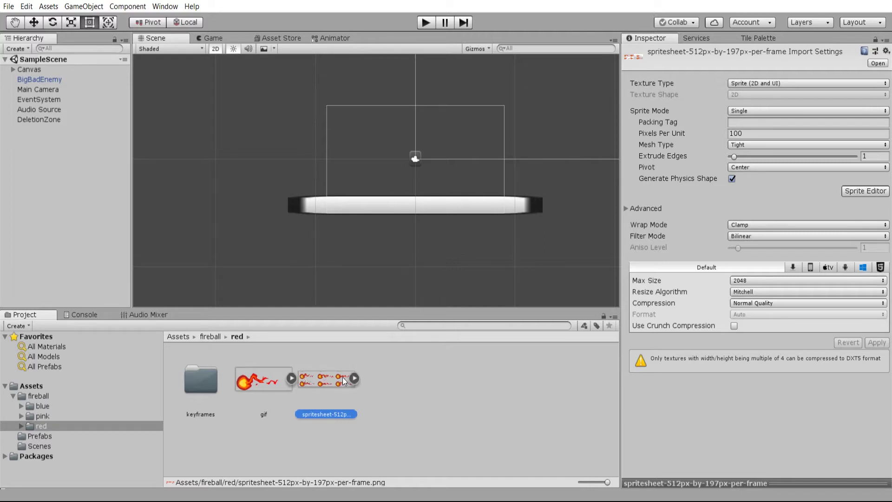
left_click(762, 110)
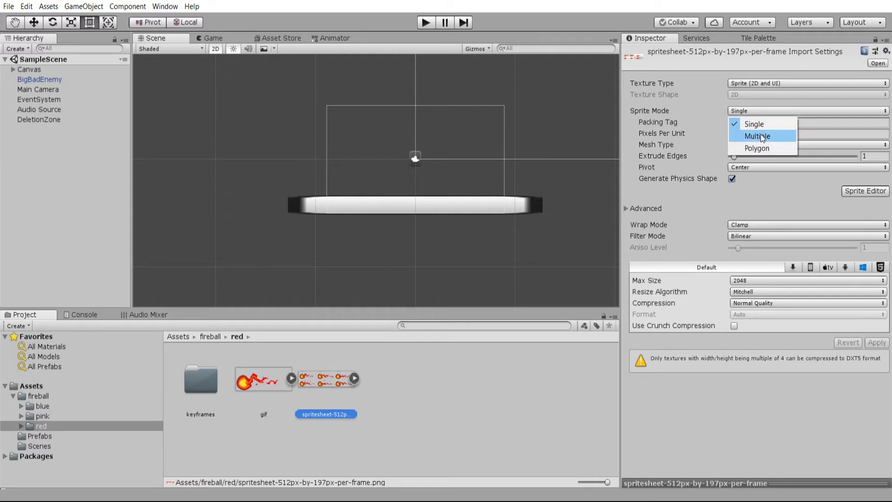
left_click(757, 136)
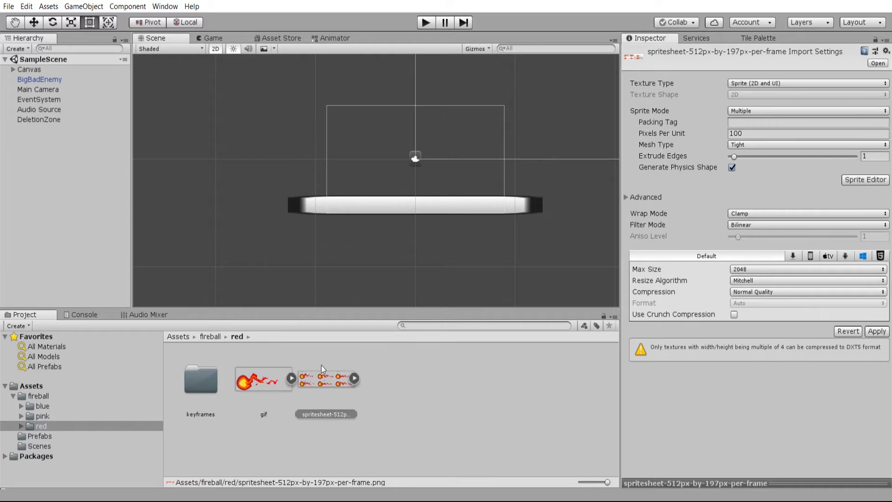
key("alt+Tab")
left_click(746, 133)
type("512")
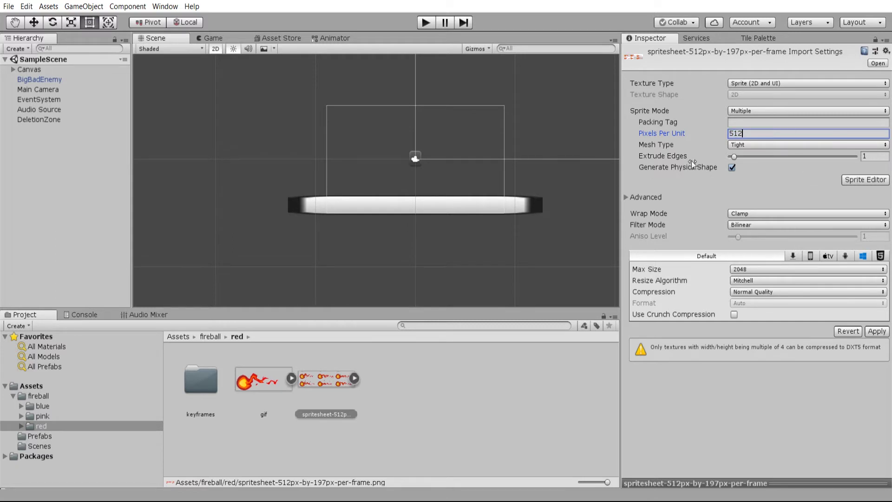
Apply the pending import settings and open the spritesheet in the Sprite Editor.
left_click(857, 181)
left_click(483, 275)
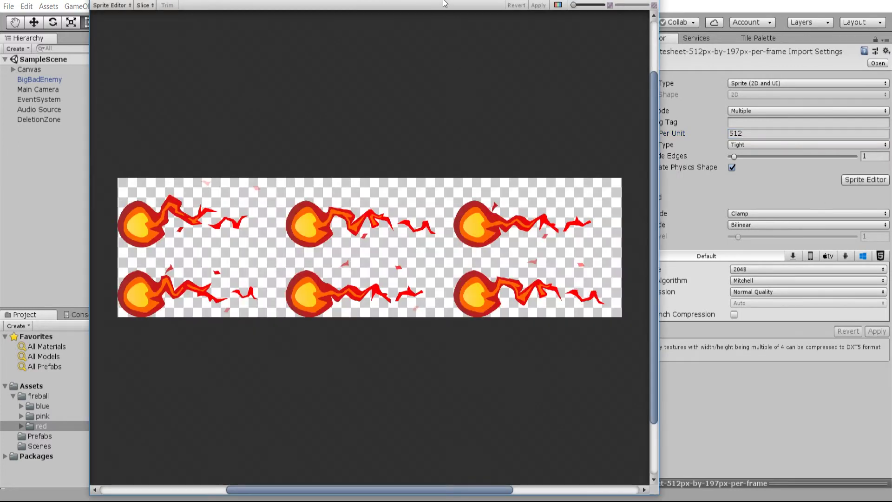
left_click_drag(444, 3, 389, 4)
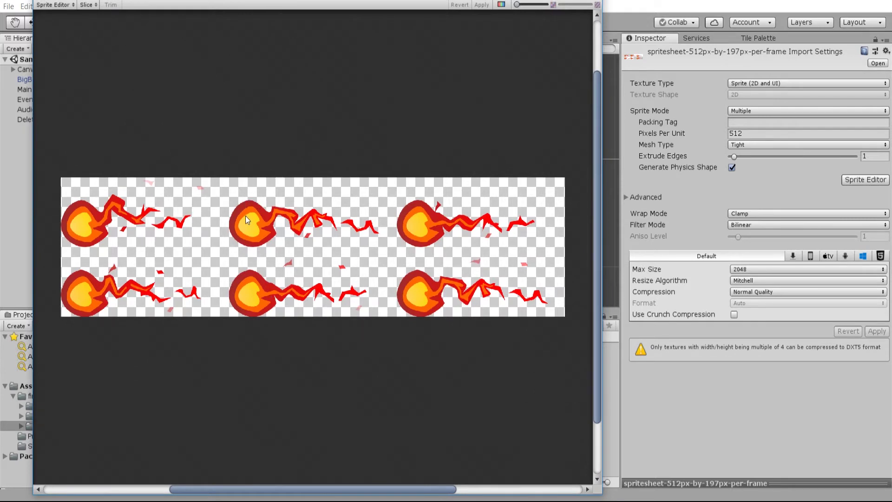
Slice the sheet automatically and check the top-row fireball sprites.
left_click(90, 7)
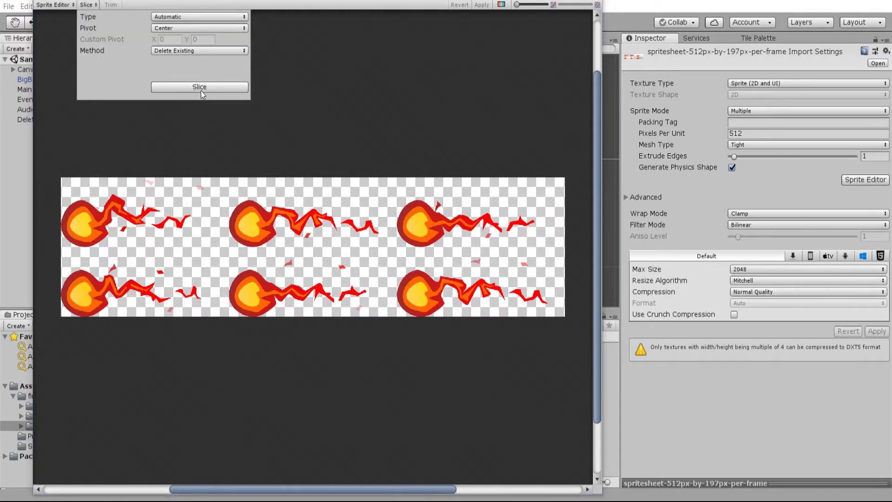
left_click(229, 87)
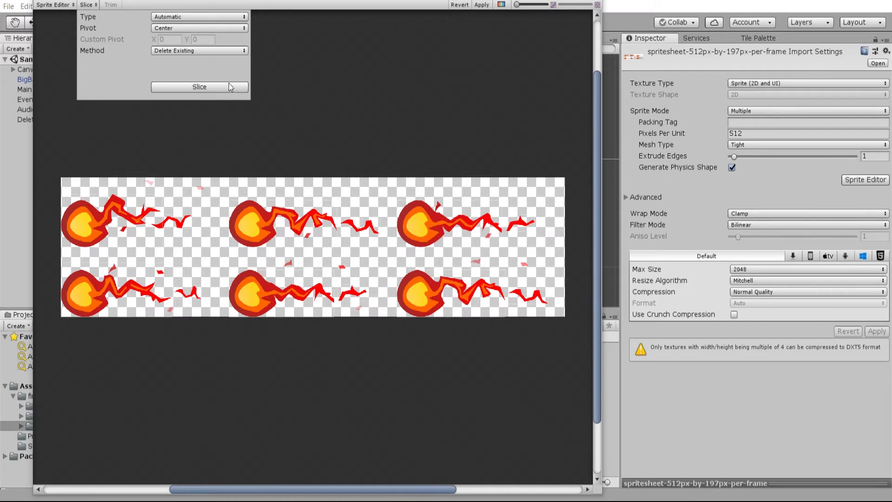
left_click(158, 207)
left_click(278, 222)
left_click(426, 229)
Check the bottom-row fireball slices and the small stray fragment slices.
left_click(116, 286)
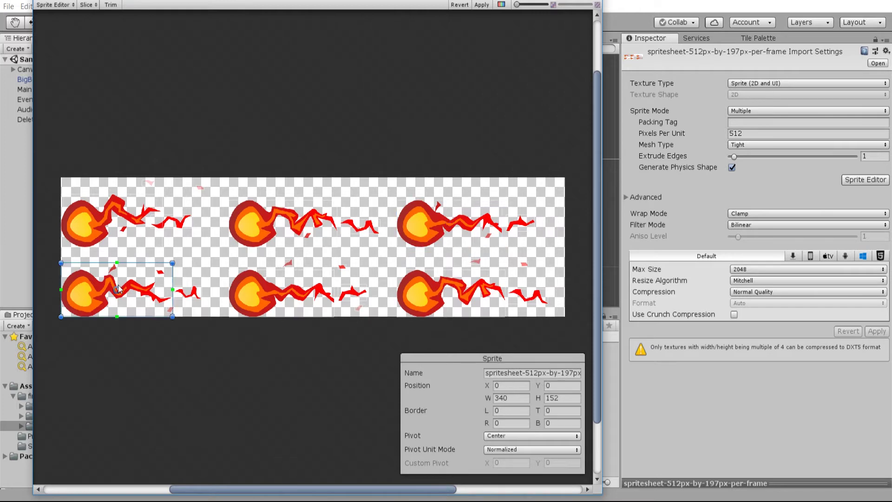
left_click(273, 293)
left_click(407, 294)
left_click(328, 294)
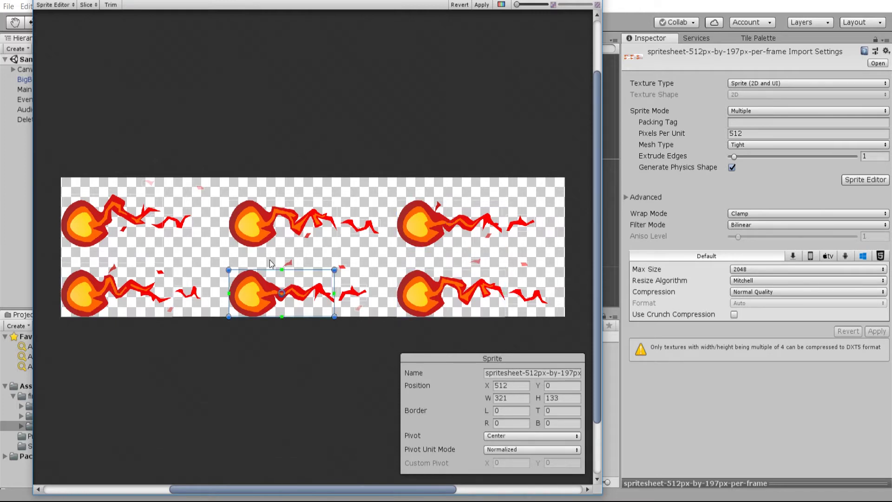
left_click(291, 264)
left_click(293, 285)
left_click(294, 272)
left_click(285, 263)
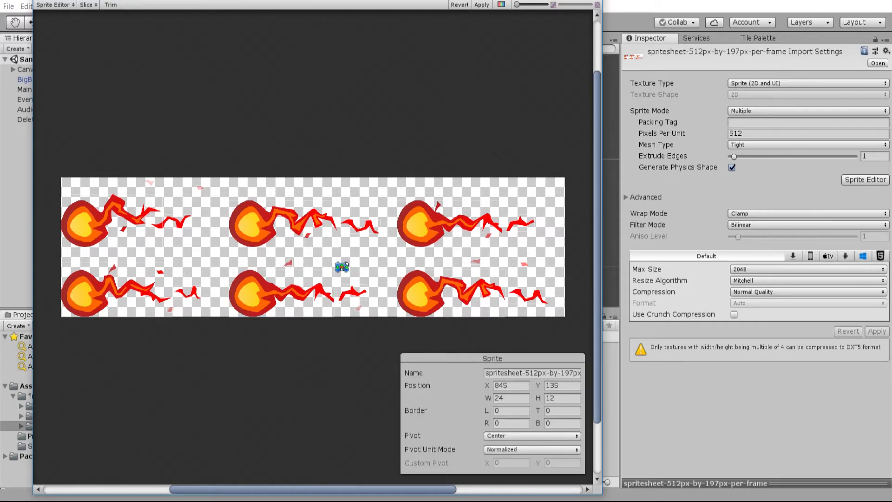
left_click(374, 262)
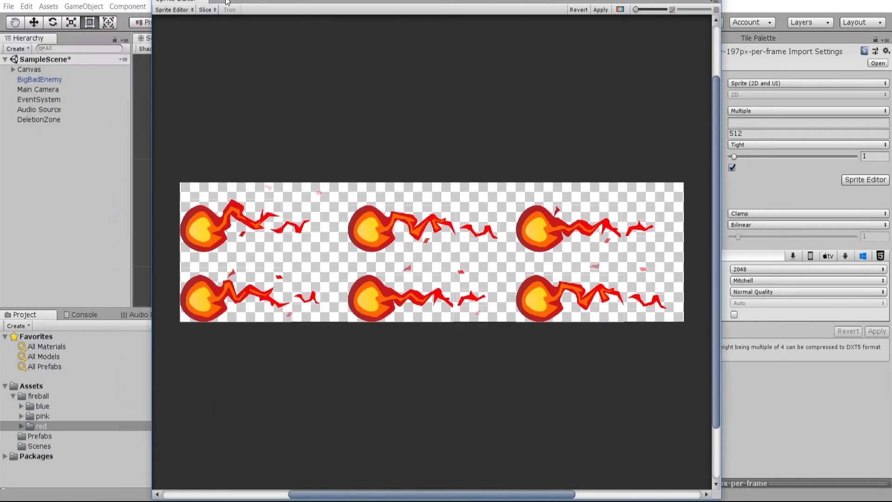
Re-slice the sheet as Grid By Cell Size with 512 × 197 pixel cells.
left_click(205, 10)
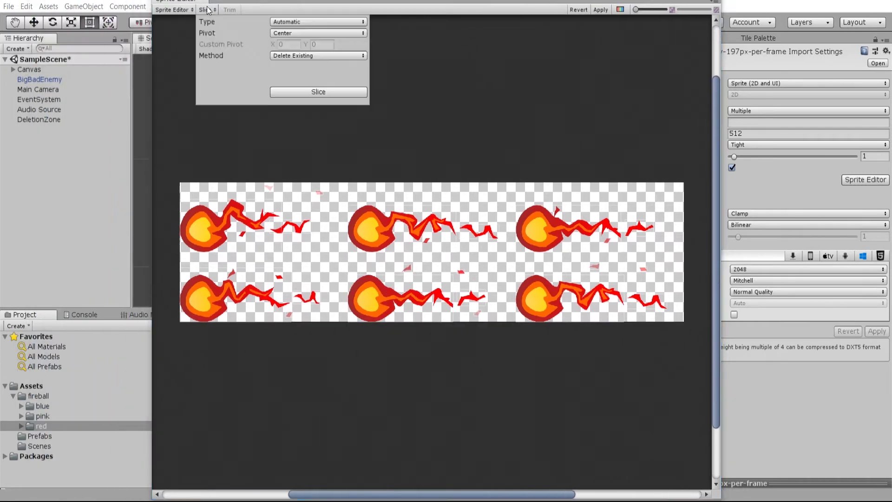
left_click(297, 22)
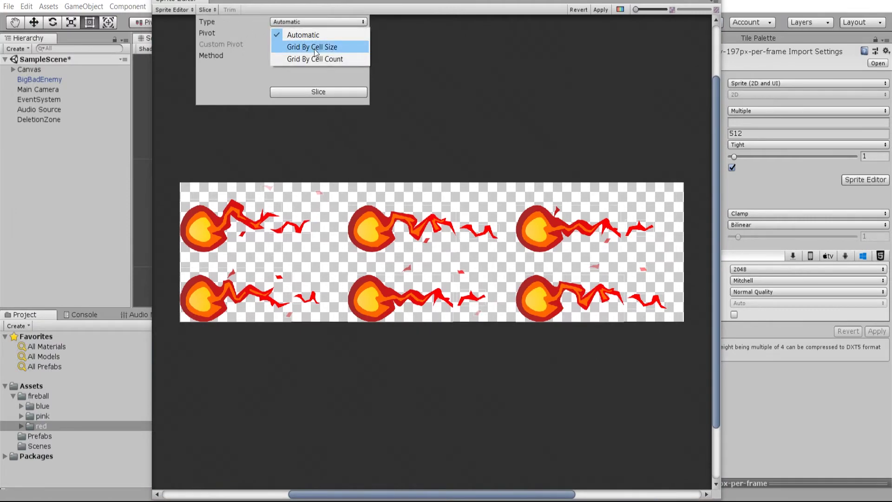
left_click(314, 47)
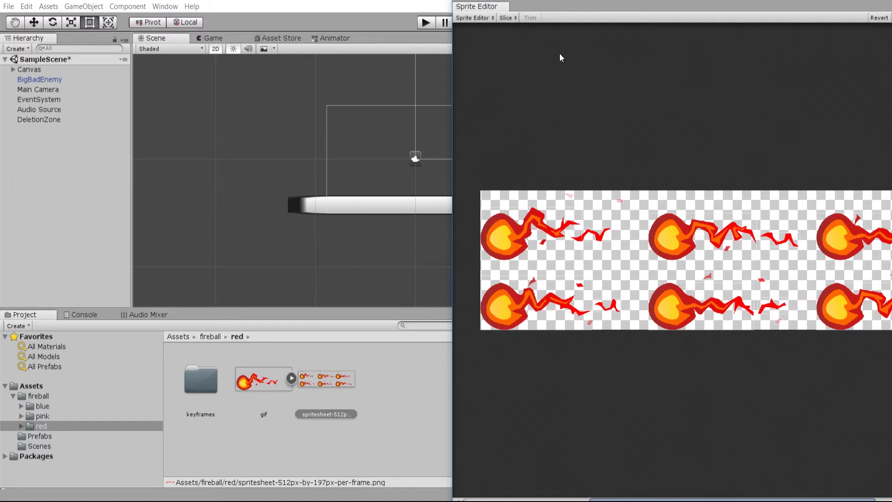
left_click_drag(592, 7, 354, 6)
left_click(268, 16)
left_click(361, 40)
type("512")
key("Tab")
type("197")
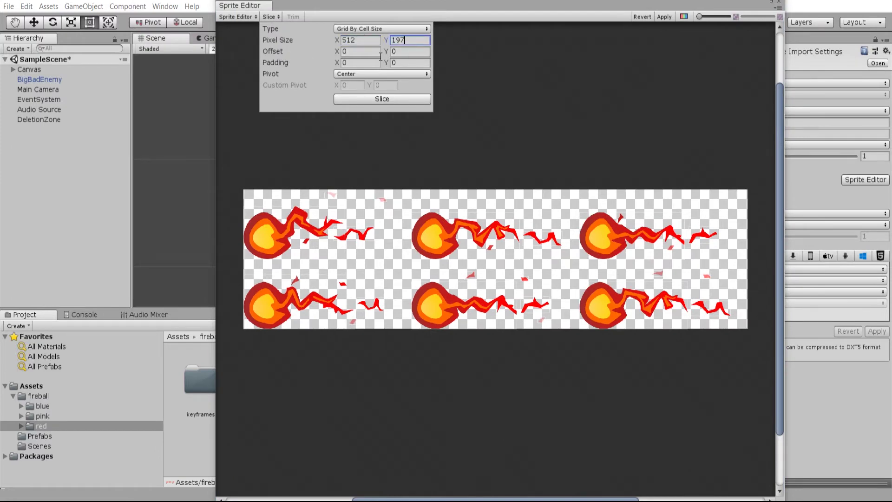
left_click(411, 103)
Check the six sliced frames, then close the Sprite Editor and apply the slicing.
left_click(339, 211)
left_click(448, 213)
left_click(674, 235)
left_click(371, 297)
left_click(465, 295)
left_click(627, 292)
left_click(639, 237)
left_click(515, 226)
left_click(251, 255)
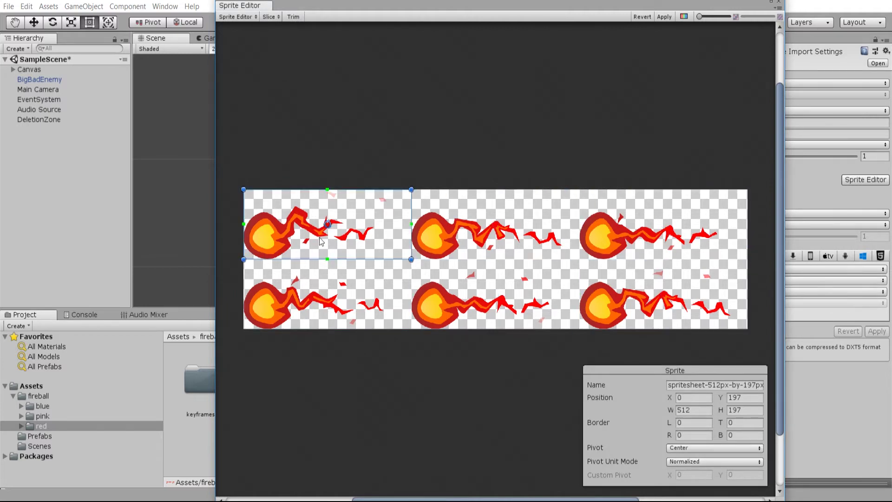
left_click(779, 1)
left_click(491, 271)
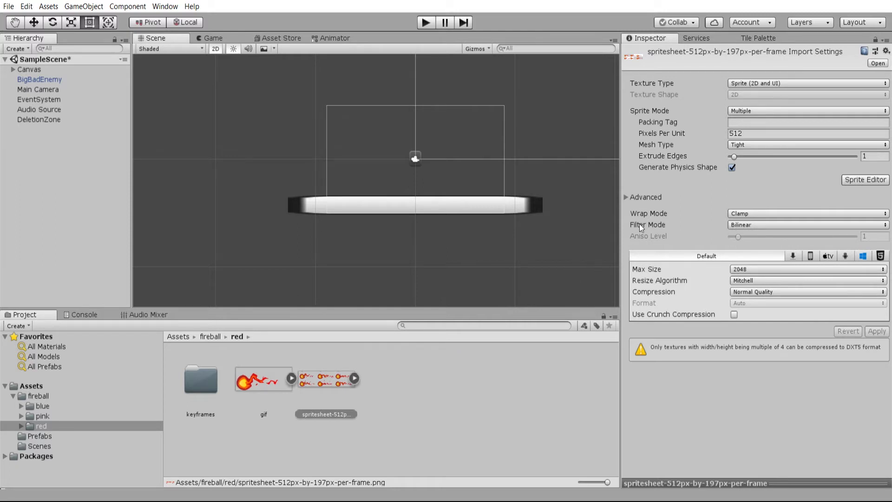
left_click(741, 225)
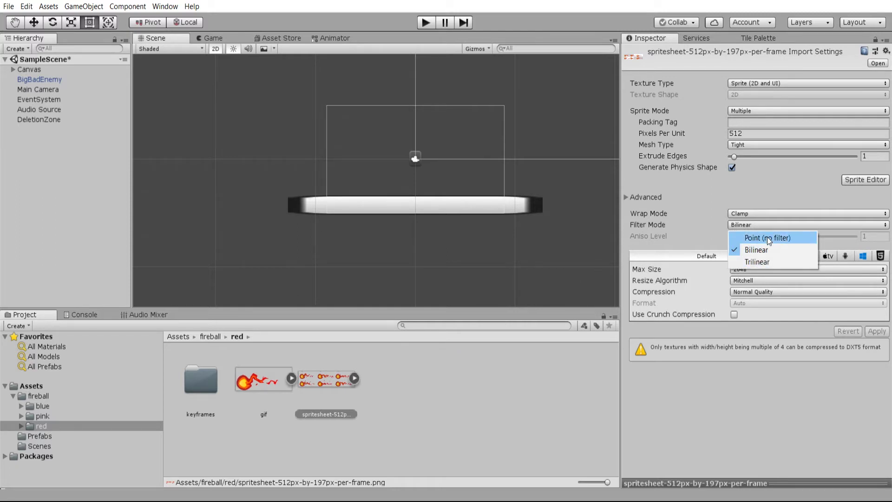
left_click(750, 293)
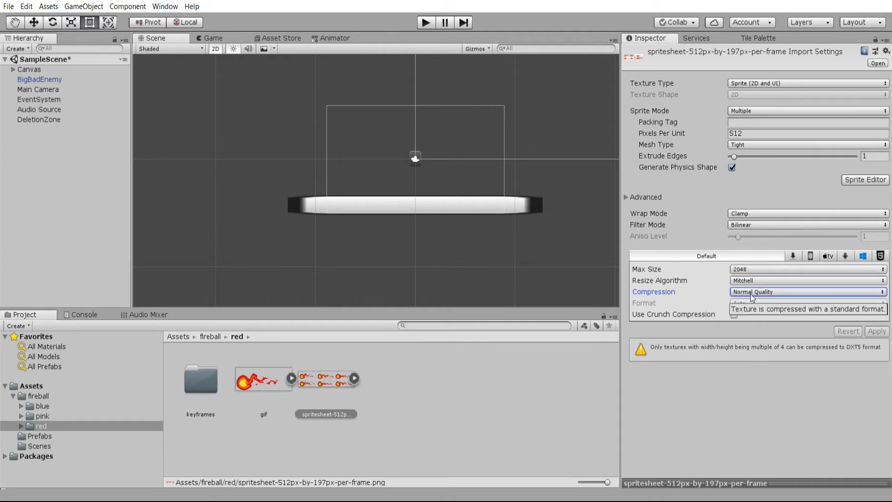
left_click(751, 294)
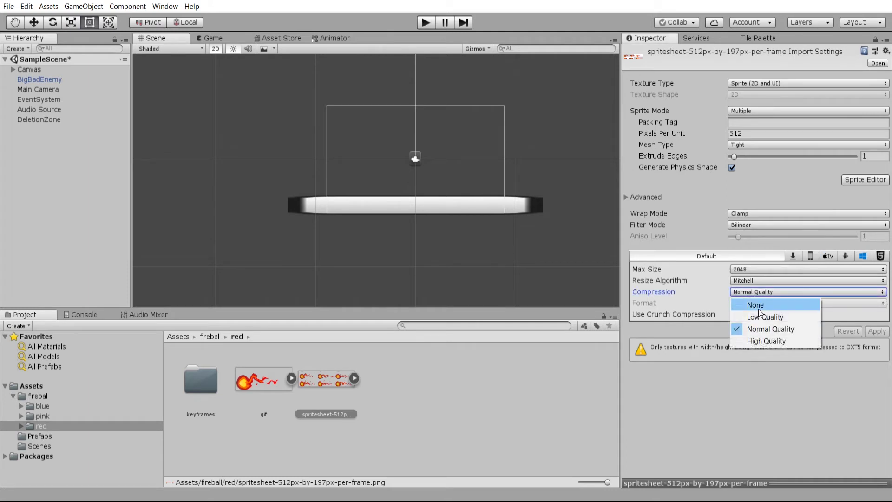
left_click(701, 226)
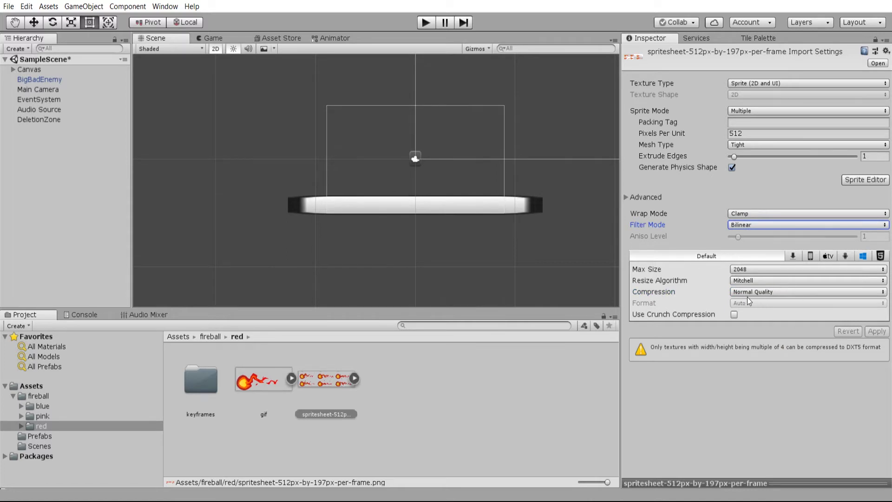
Drag the spritesheet's first fireball frame into the scene and frame it.
scroll(573, 163, "up", 3)
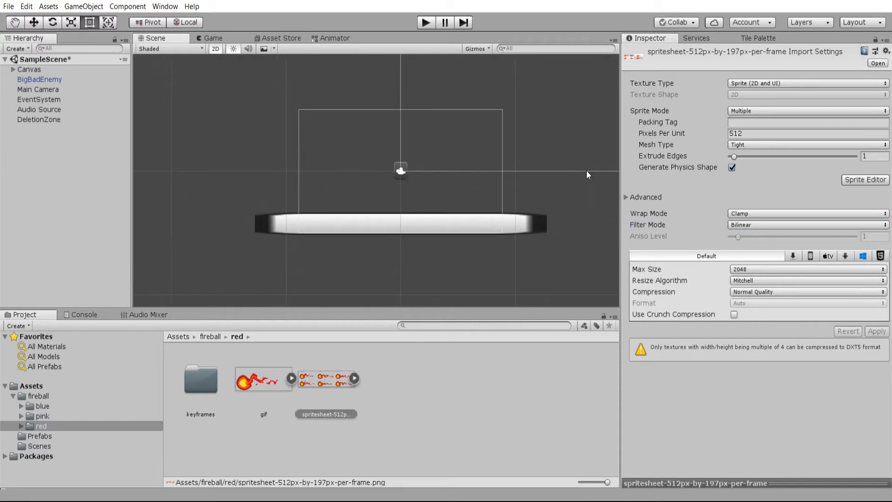
left_click(355, 378)
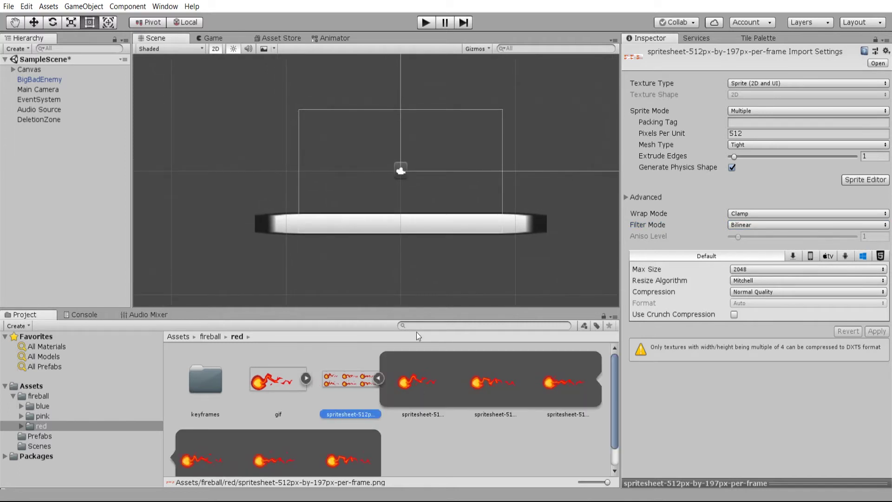
middle_click_drag(427, 281, 394, 233)
left_click_drag(435, 387, 78, 180)
key("f")
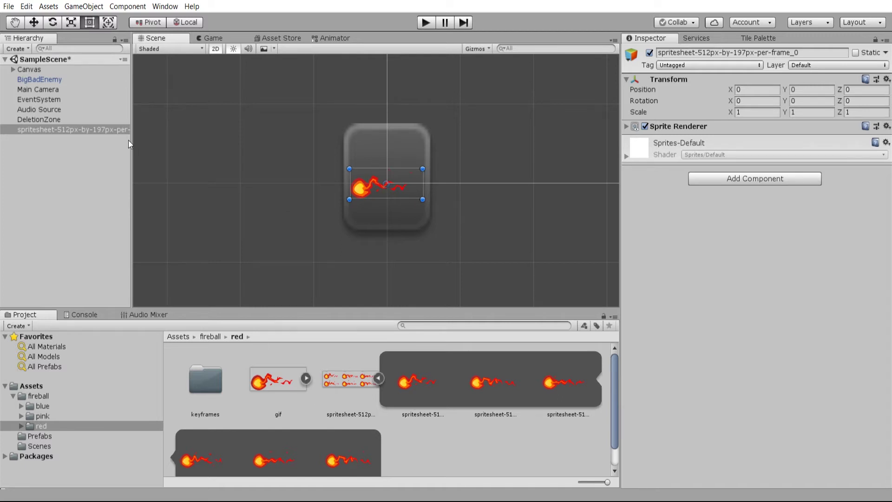
Rename the new sprite object to Fireball and collapse the spritesheet's frames.
left_click(91, 129)
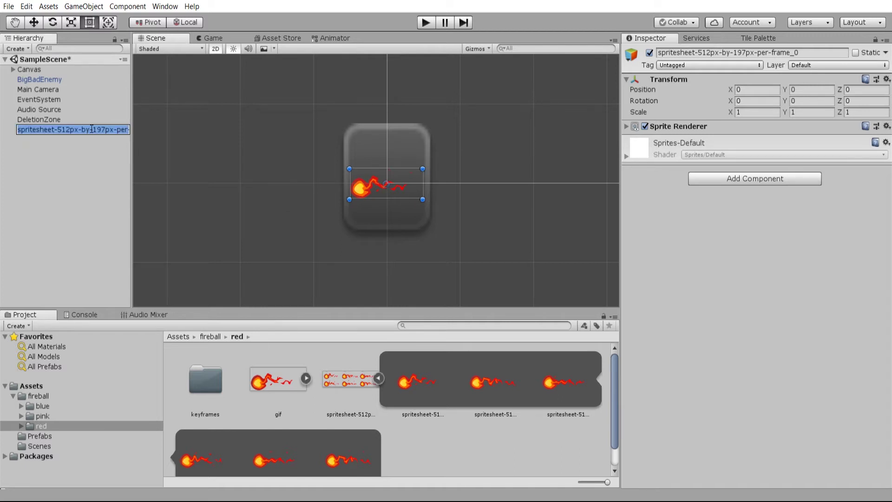
type("Fireball")
key("Return")
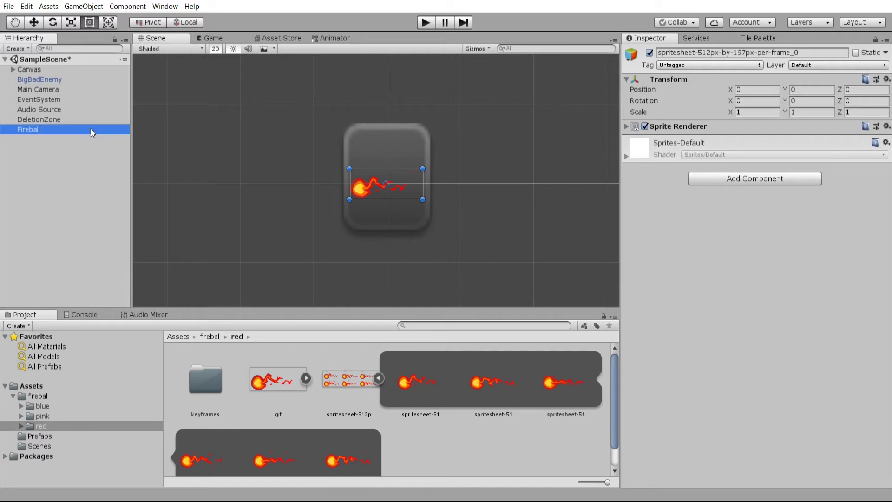
left_click(379, 379)
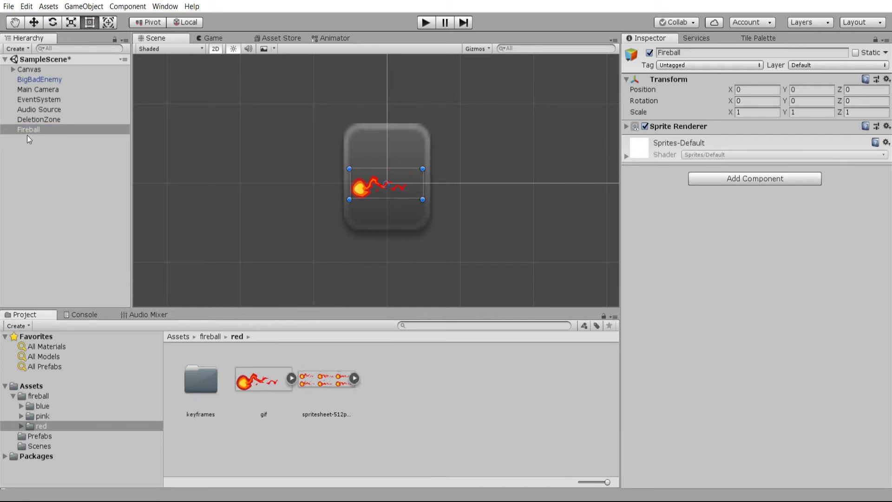
Turn the scene's Fireball into a prefab and move it into the Prefabs folder.
left_click_drag(28, 133, 386, 381)
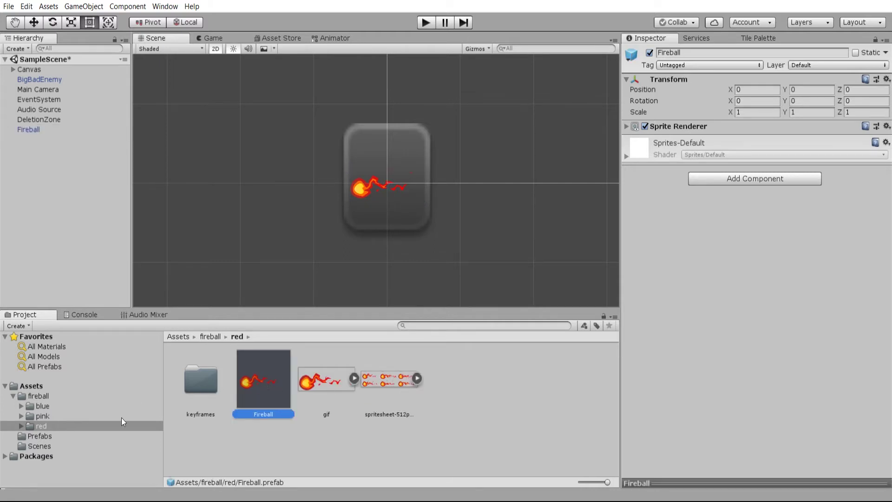
left_click_drag(268, 390, 51, 434)
left_click(54, 438)
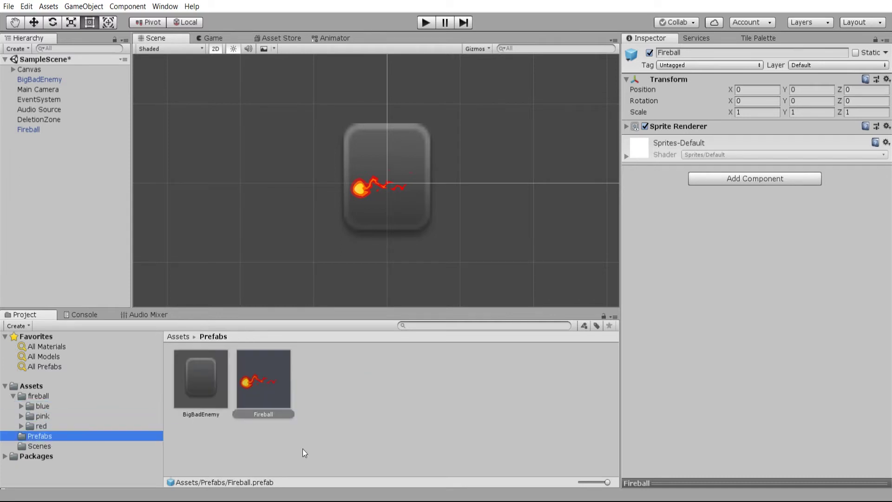
Compare the Fireball prefab with BigBadEnemy, then reselect the scene's Fireball object.
left_click(277, 381)
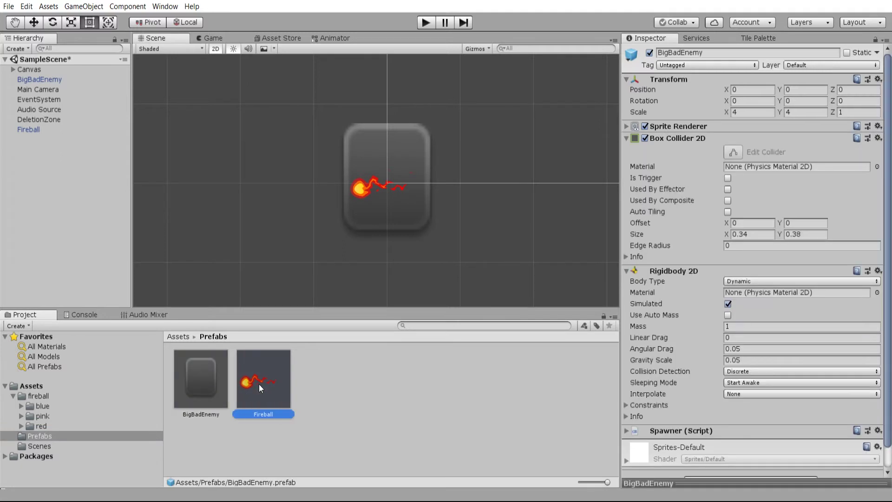
left_click(222, 386)
left_click(239, 379)
left_click(210, 383)
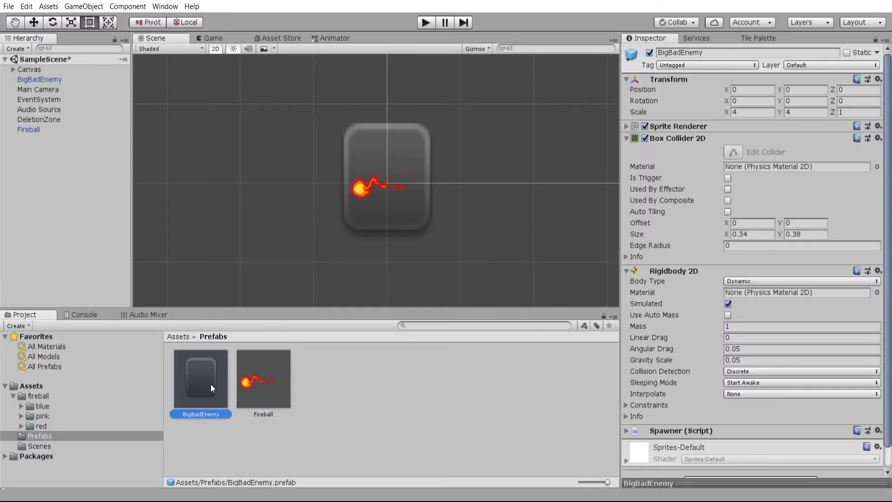
left_click(244, 389)
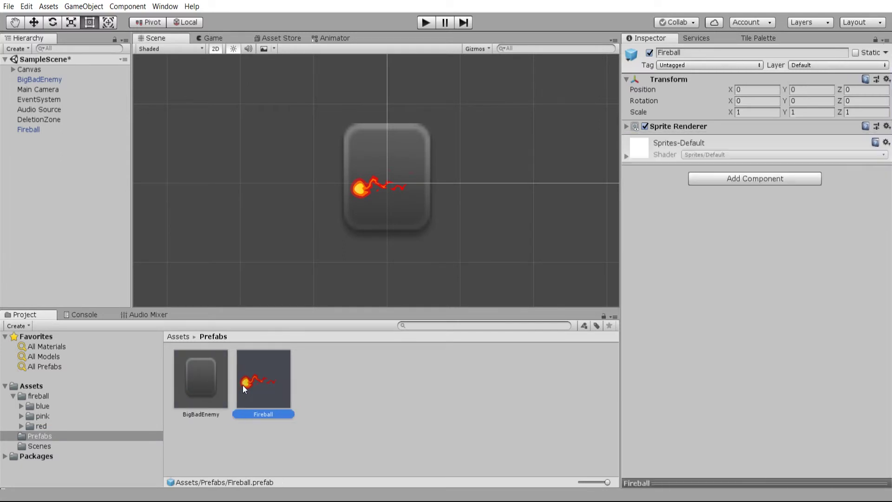
left_click(97, 128)
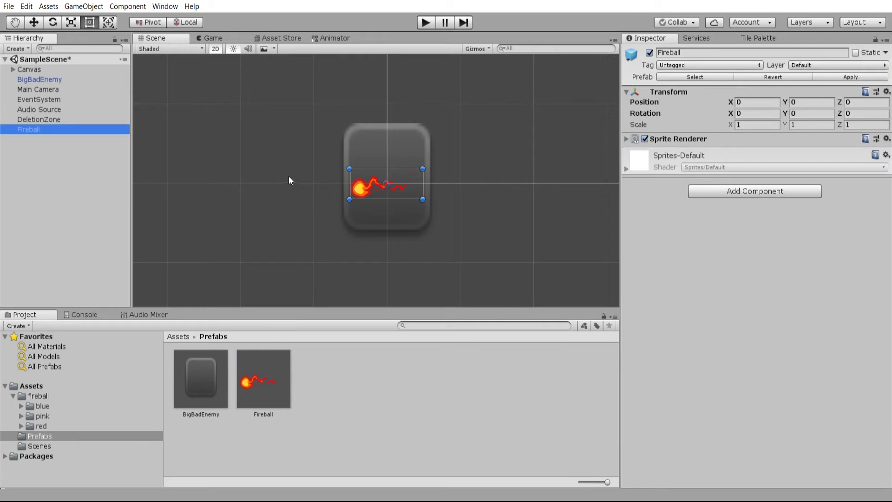
left_click(408, 191)
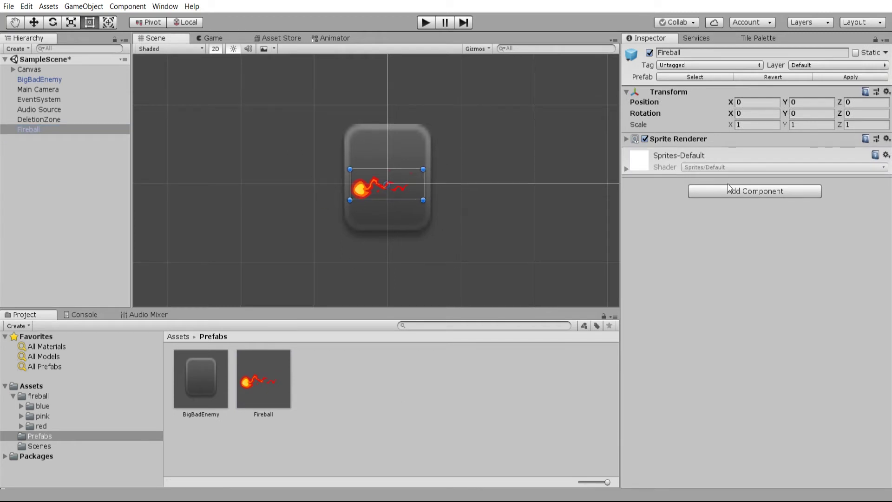
Add an Animator component to Fireball by searching 'animator' in Add Component.
left_click(629, 139)
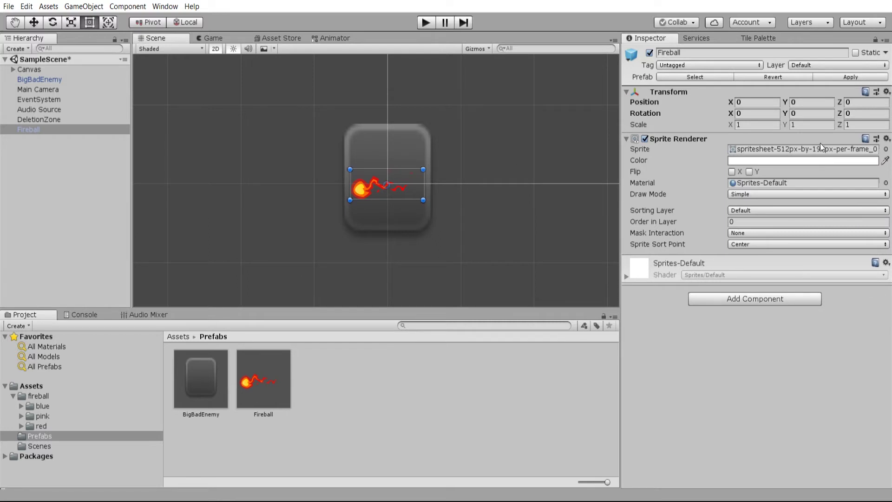
left_click(787, 298)
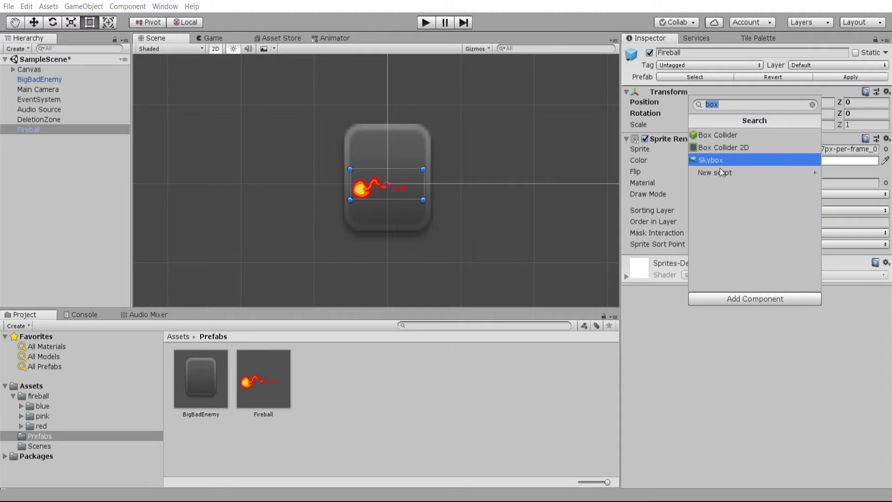
type("animator")
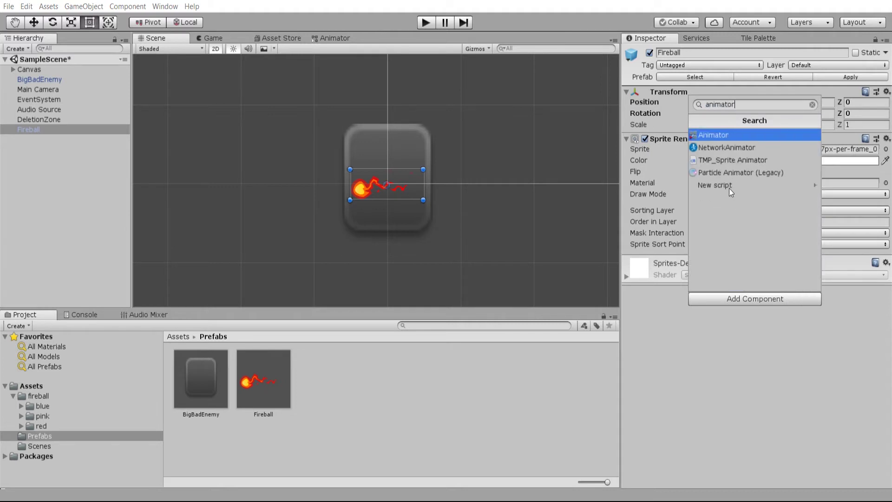
left_click(735, 139)
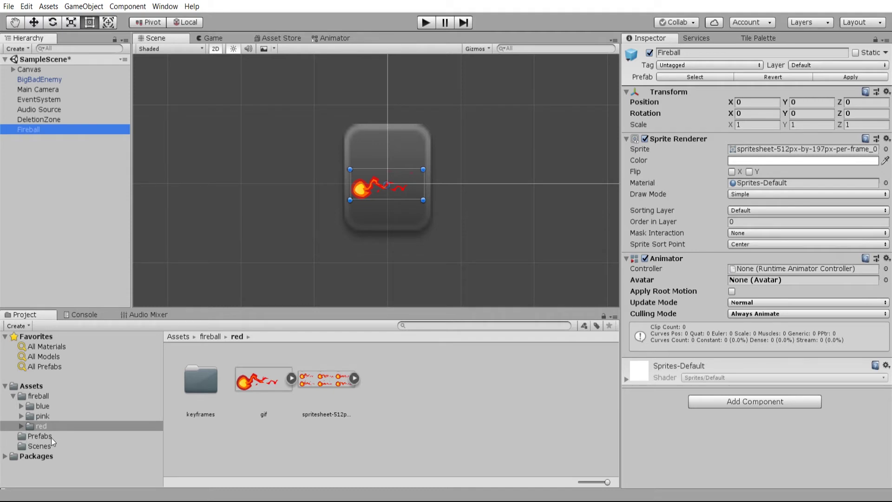
Create an Animator Controller in the red folder and name it Fireball_AC.
right_click(399, 375)
mouse_move(451, 138)
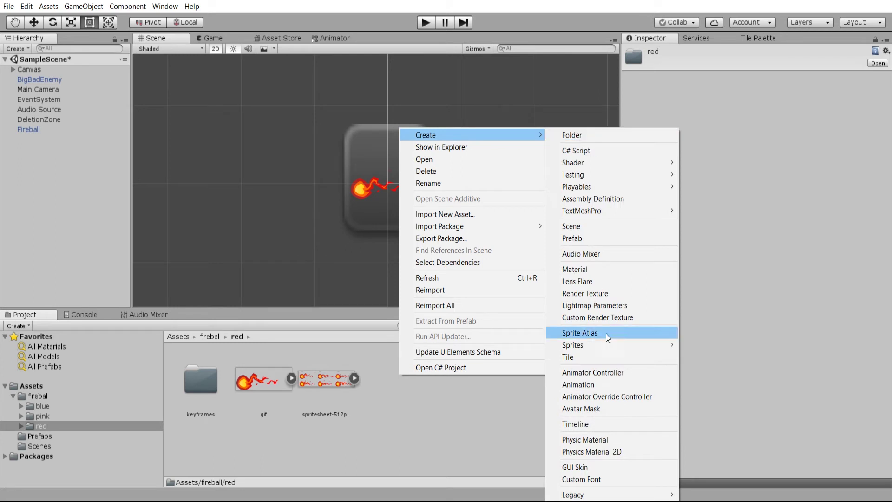
left_click(604, 373)
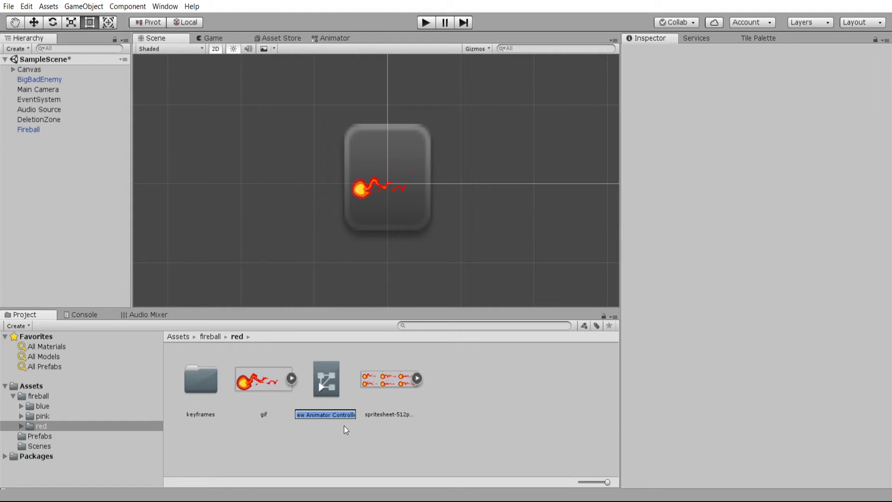
key("BackSpace")
type("Fireball_AC")
key("Return")
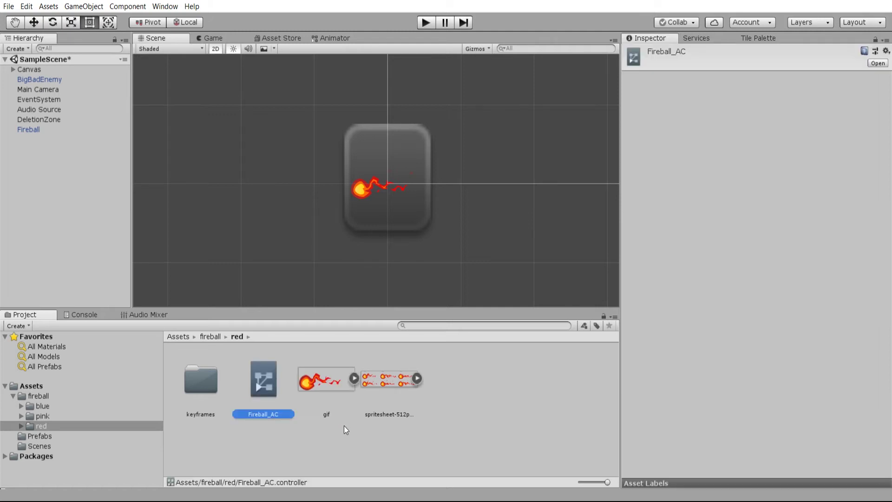
Assign Fireball_AC as the Fireball Animator's controller and open its state graph.
left_click(79, 128)
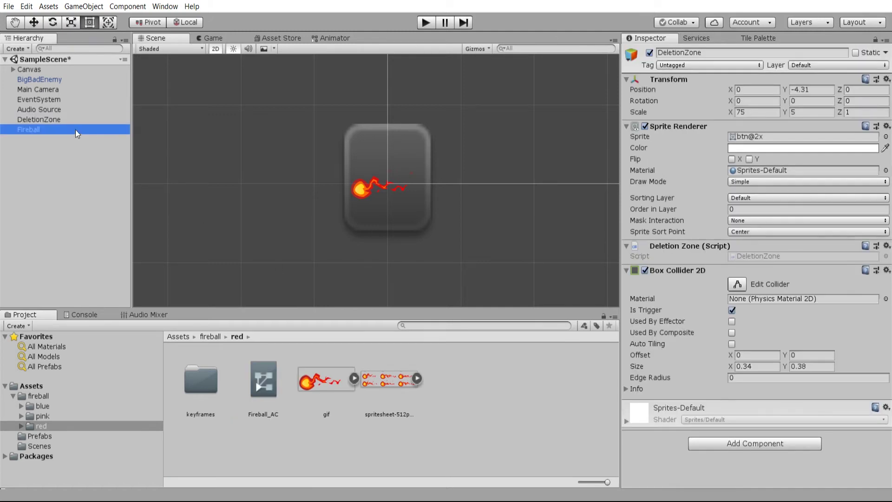
left_click_drag(264, 378, 764, 275)
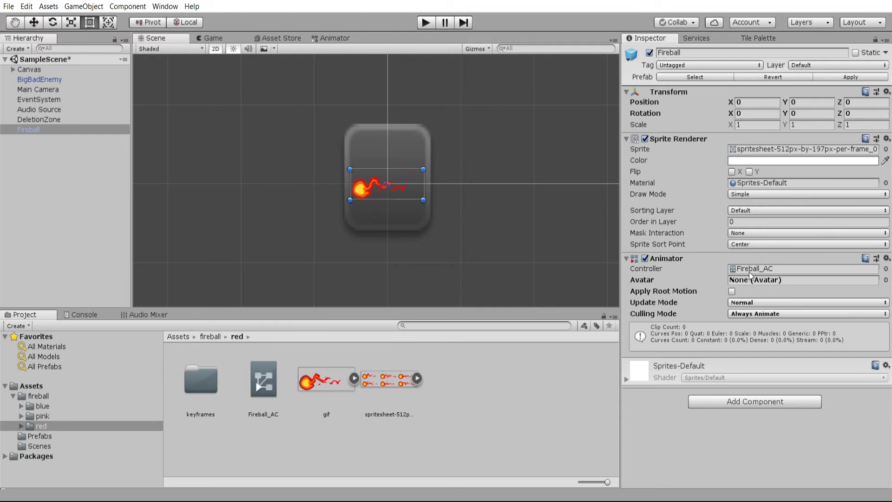
double_click(261, 376)
Browse the empty Base Layer graph without adding any state.
scroll(448, 149, "down", 5)
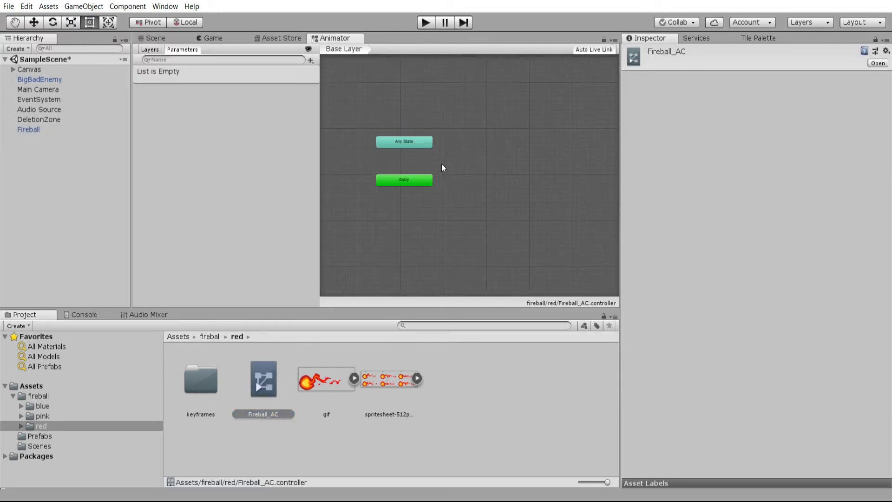
scroll(477, 166, "up", 3)
scroll(467, 164, "down", 2)
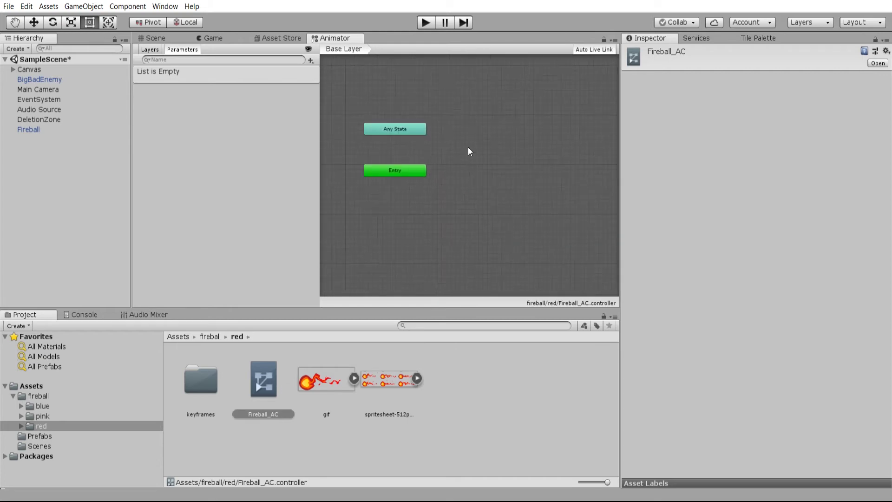
right_click(470, 149)
mouse_move(481, 156)
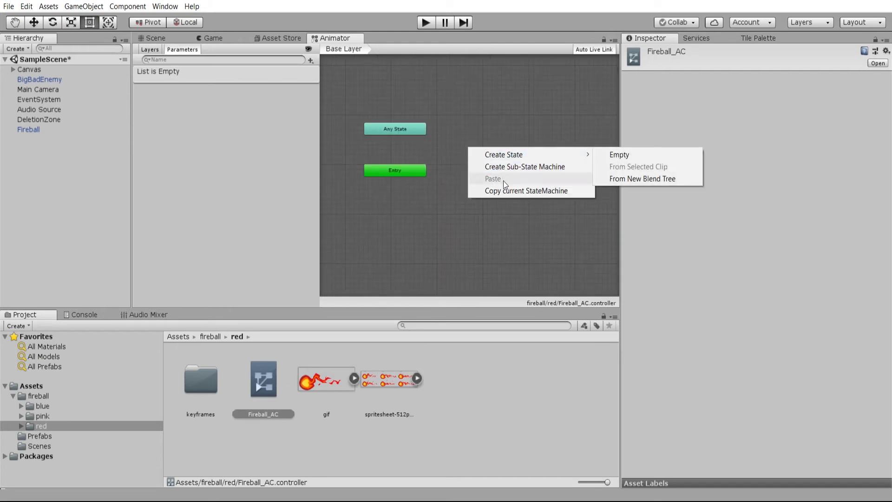
left_click(469, 132)
right_click(469, 132)
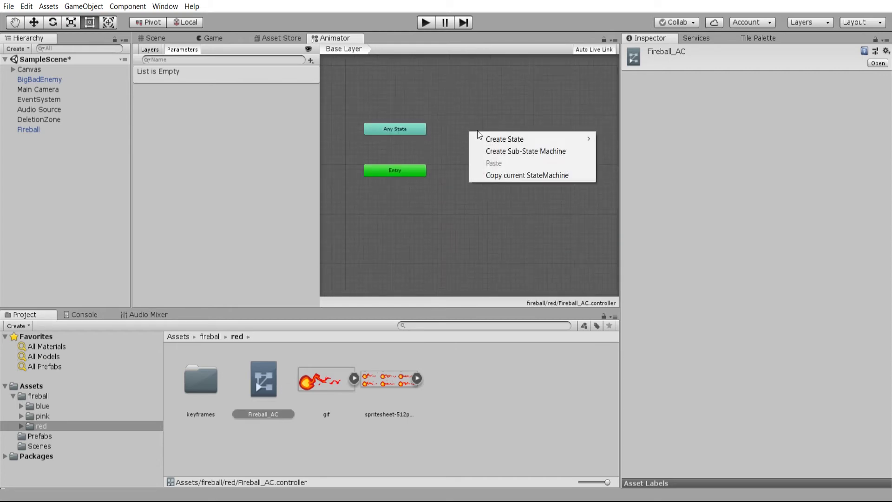
left_click(442, 85)
Bring up the red folder's asset creation menu to make an animation clip.
right_click(490, 439)
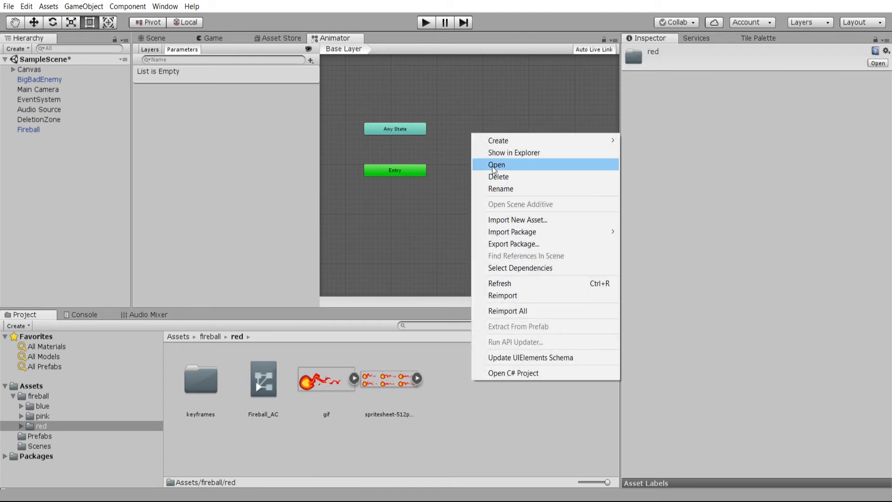
left_click(447, 396)
right_click(448, 397)
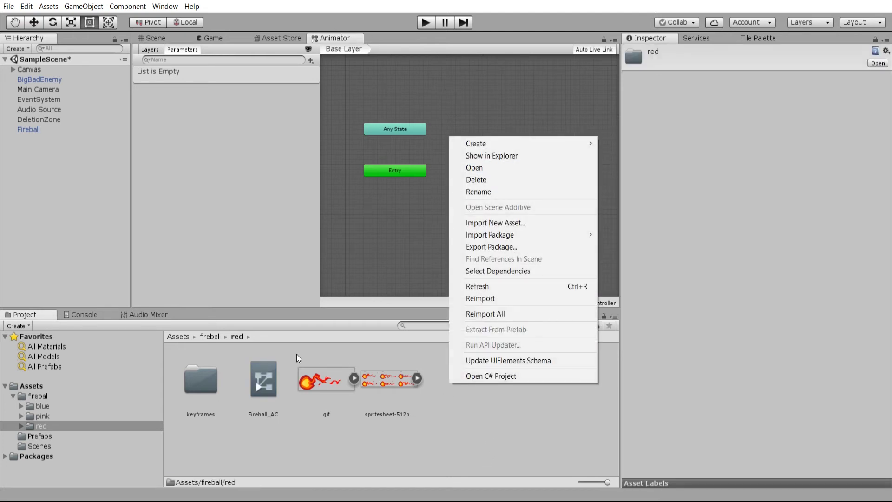
mouse_move(488, 144)
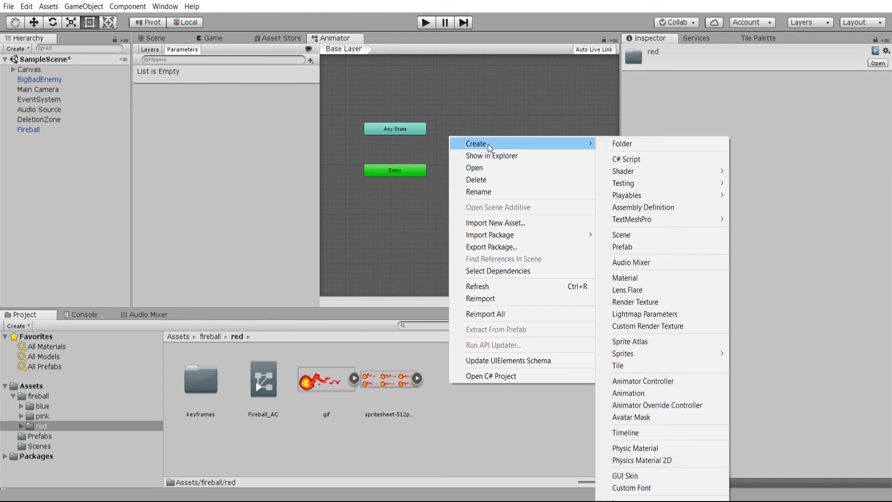
Create an animation clip named Fireball_Loop and enable its Loop Time.
left_click(695, 395)
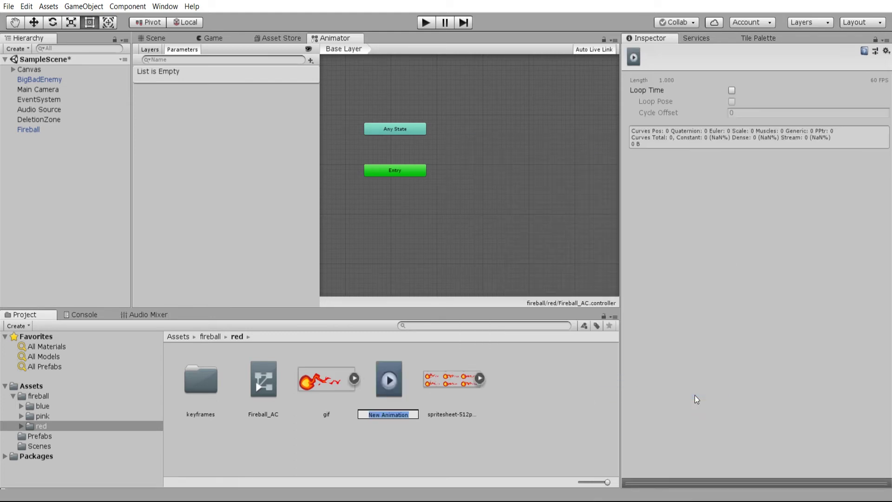
type("Fireball_Loop")
key("Return")
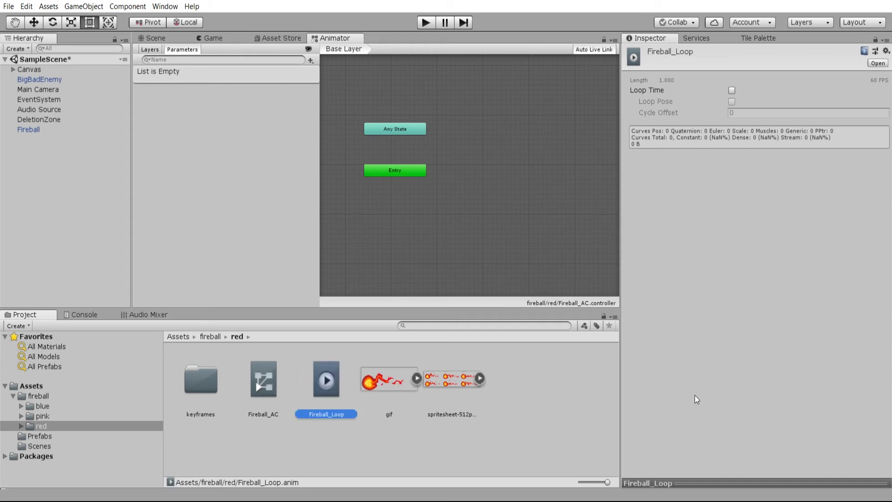
left_click(732, 90)
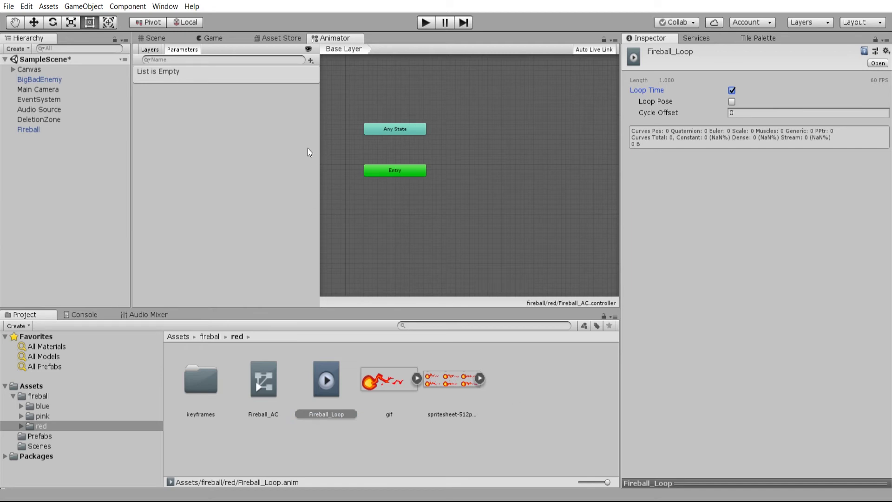
Add Fireball_Loop to Fireball_AC as the default state linked from Entry.
double_click(31, 130)
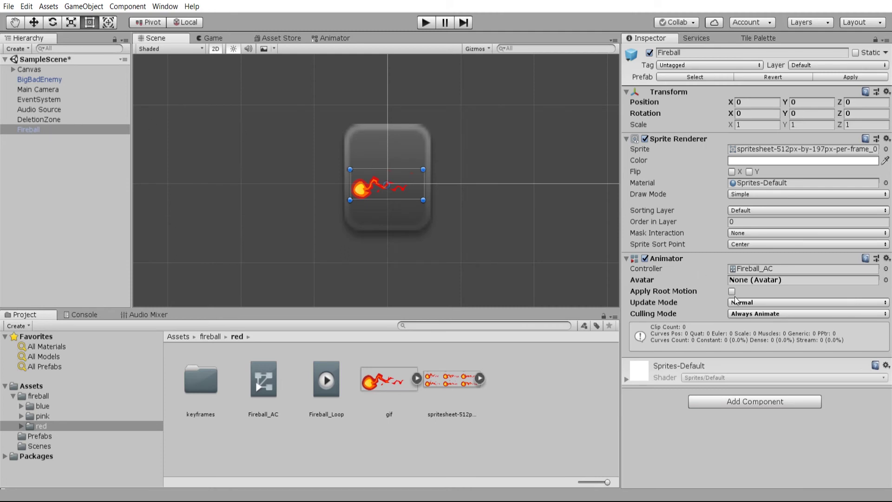
double_click(741, 270)
left_click_drag(319, 392, 575, 183)
left_click_drag(473, 154, 474, 156)
Verify the Fireball_Loop state and Entry link, then frame Fireball in the Scene view.
left_click(521, 177)
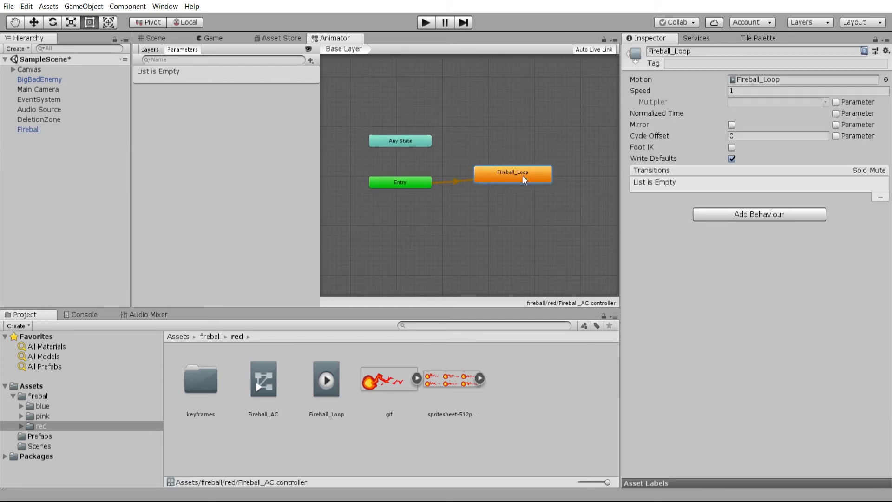
left_click(421, 182)
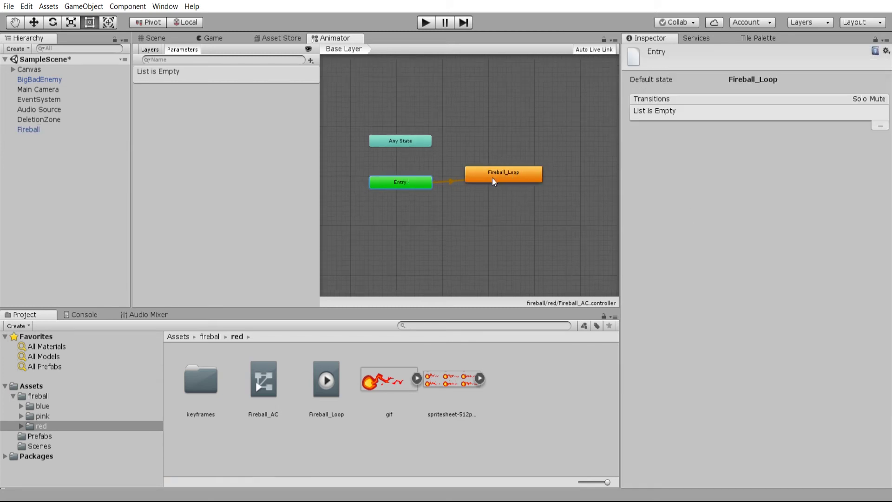
left_click_drag(493, 180, 477, 182)
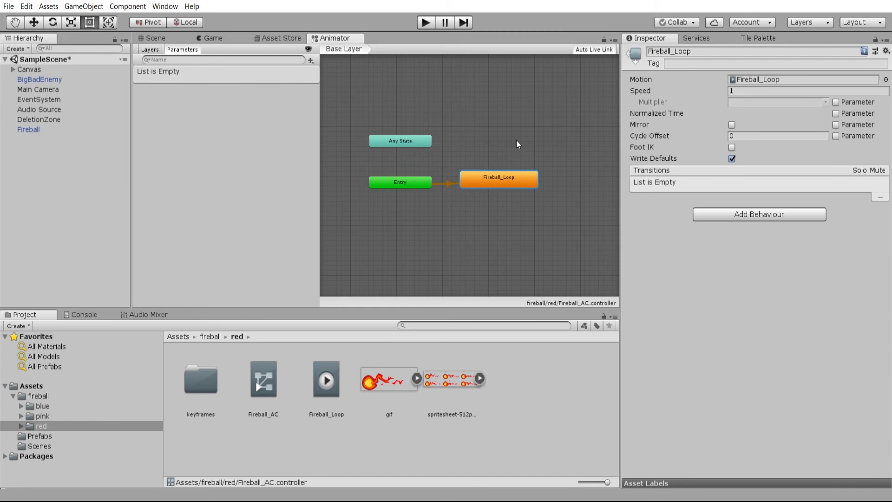
left_click(410, 185)
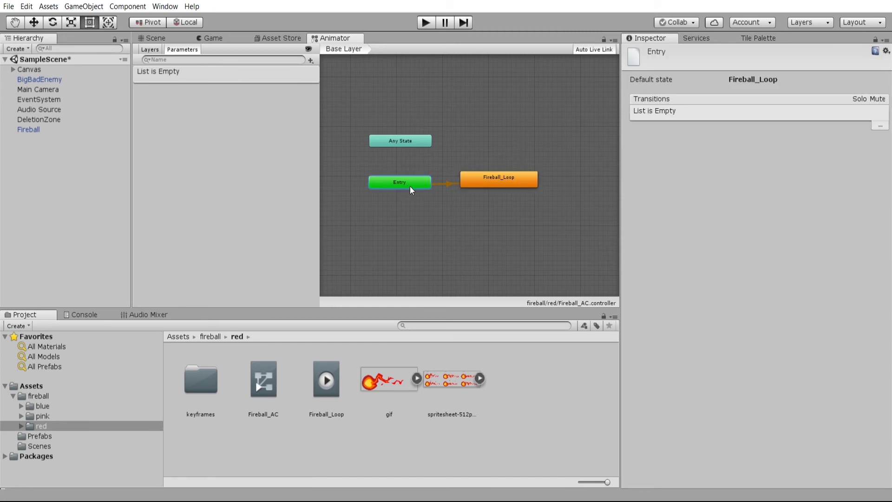
left_click(499, 184)
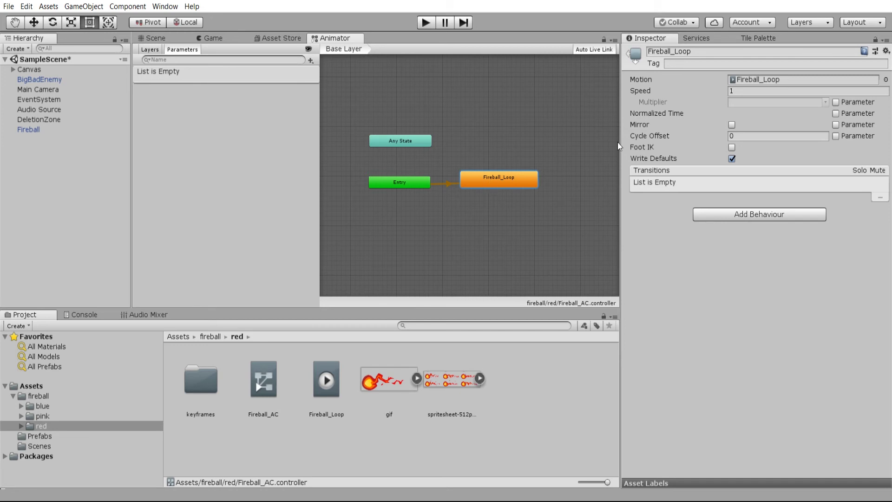
double_click(28, 129)
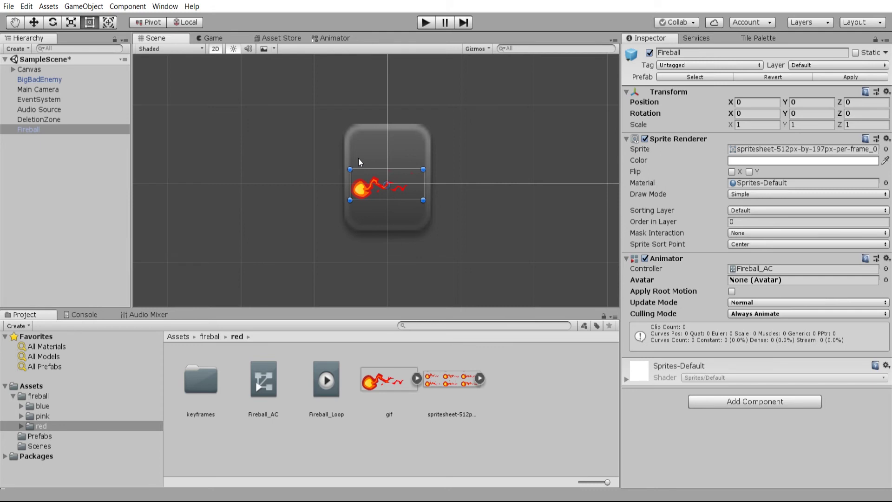
Open the Animation window with Ctrl+6 and keep Fireball_Loop as the clip being edited.
key("ctrl+6")
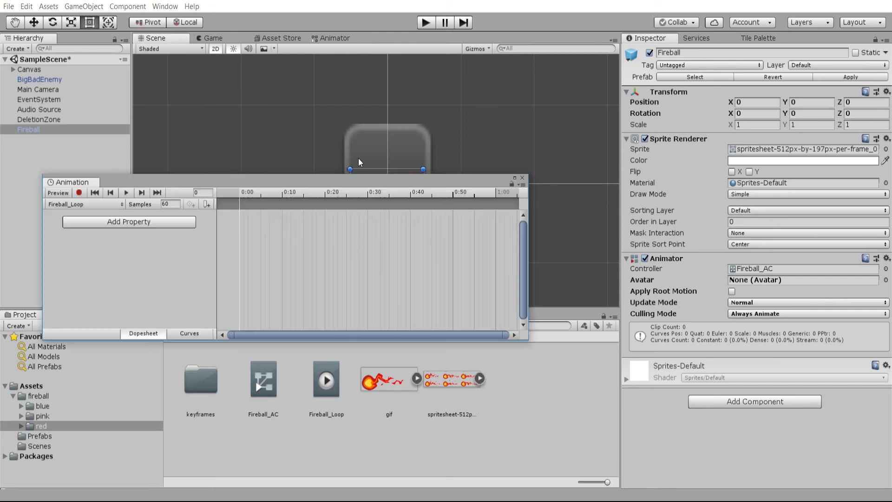
left_click_drag(326, 175, 436, 178)
left_click(205, 205)
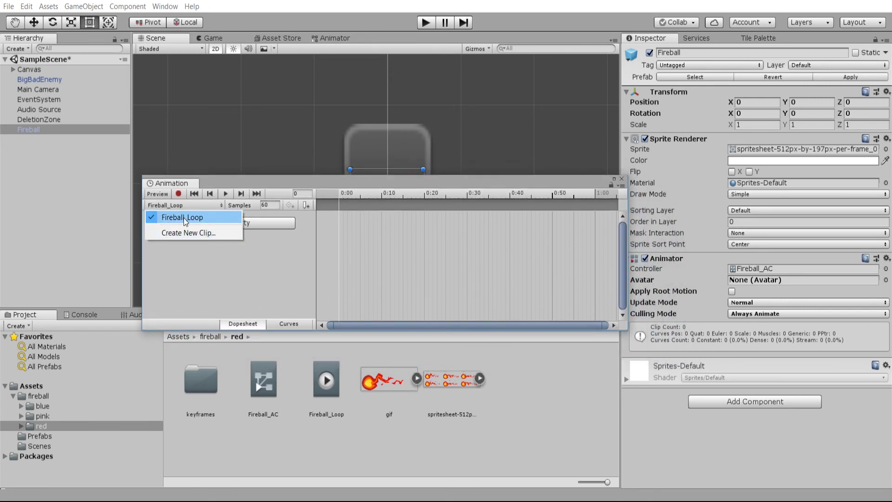
left_click(183, 217)
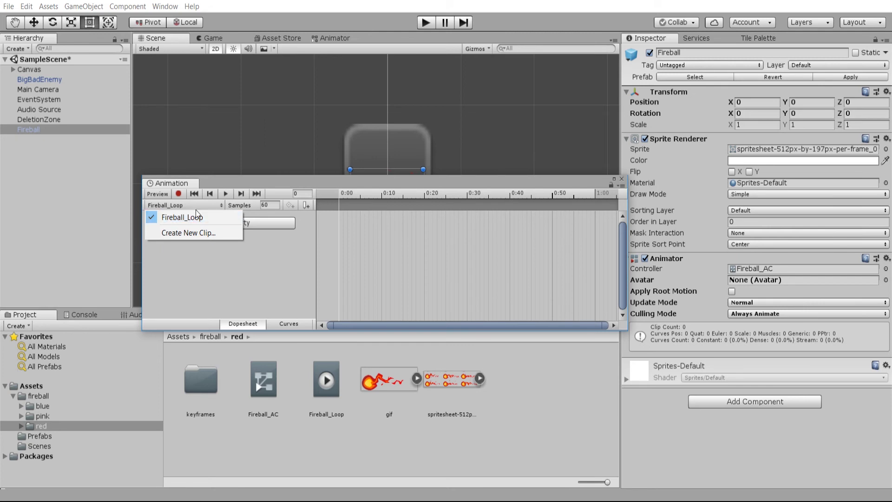
Expand the fireball spritesheet and select all six frame sprites.
left_click(480, 378)
scroll(593, 393, "down", 1)
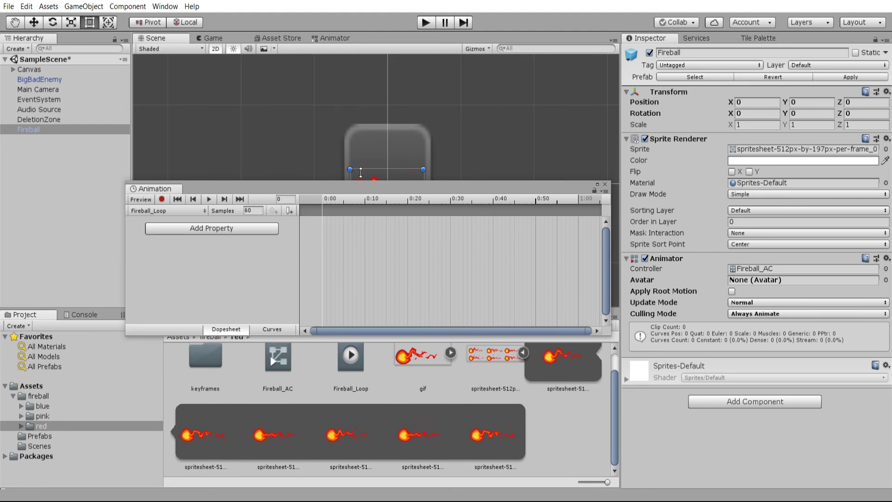
left_click(558, 364)
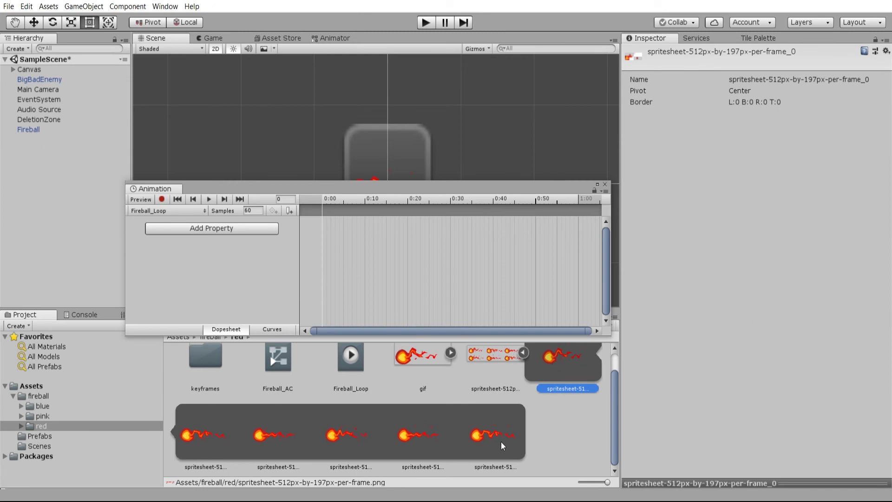
left_click(492, 436, "shift")
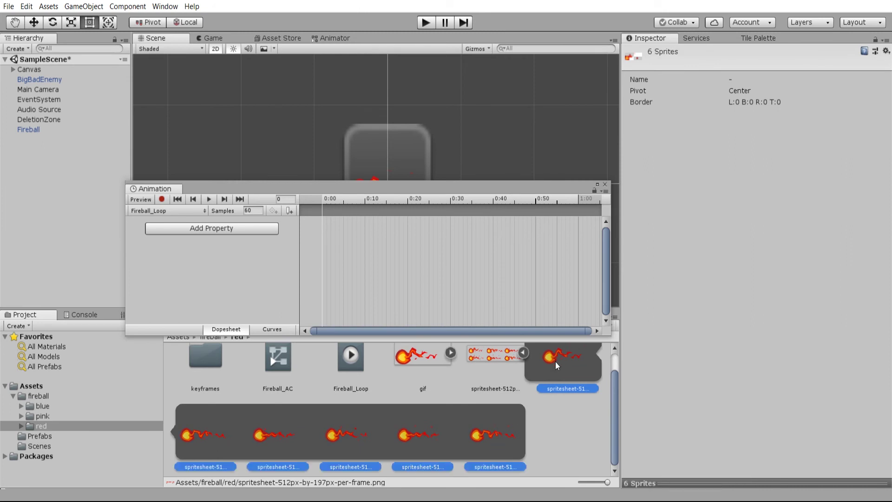
Add the six fireball frames as keyframes in Fireball_Loop and preview the animation.
left_click_drag(556, 361, 325, 233)
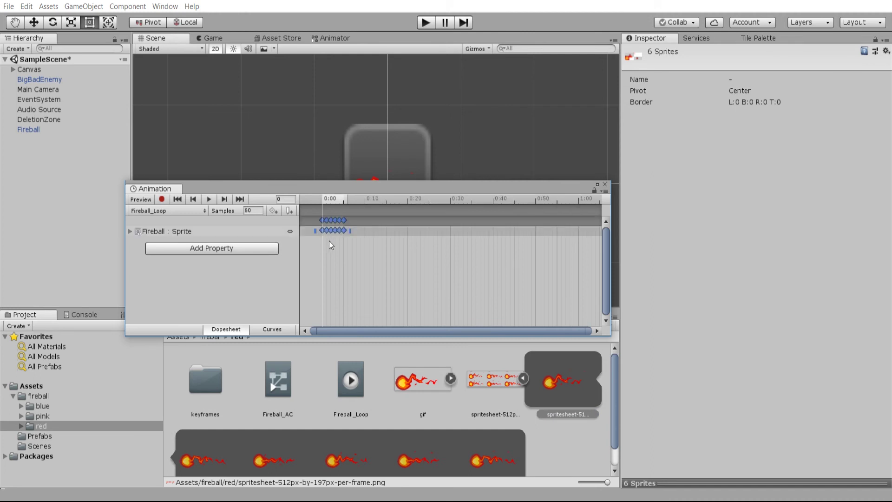
scroll(336, 253, "up", 3)
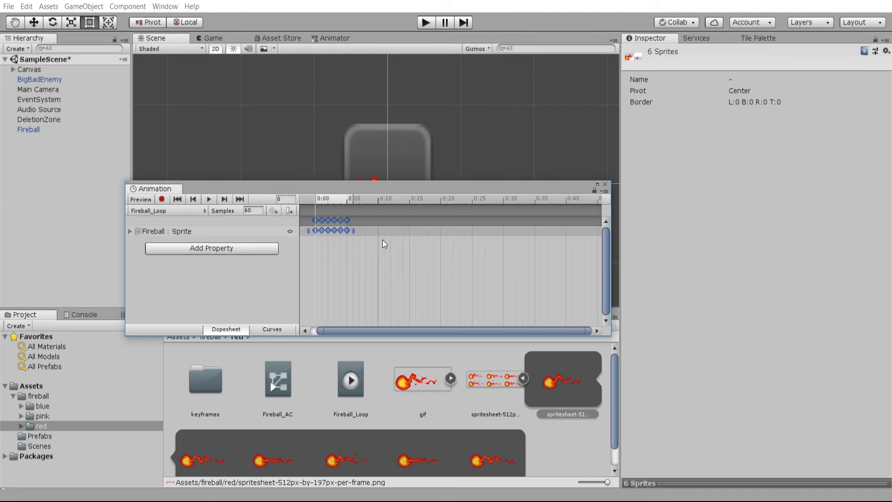
left_click_drag(267, 202, 292, 258)
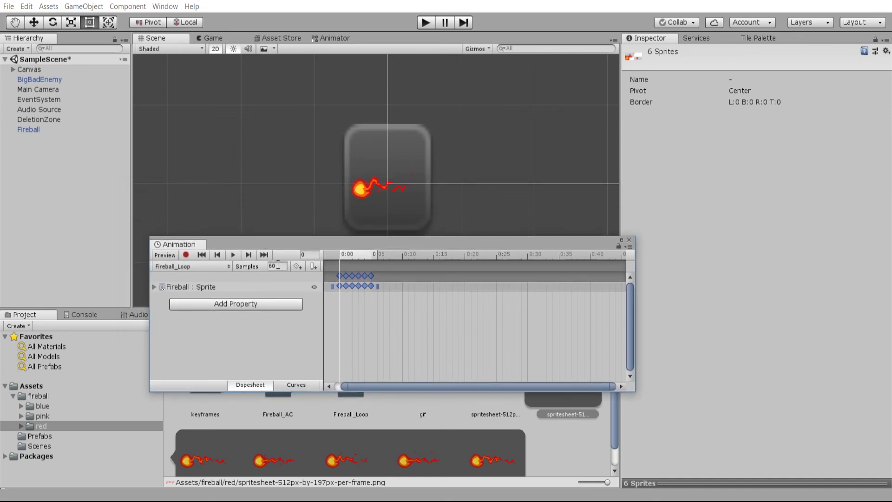
left_click(233, 255)
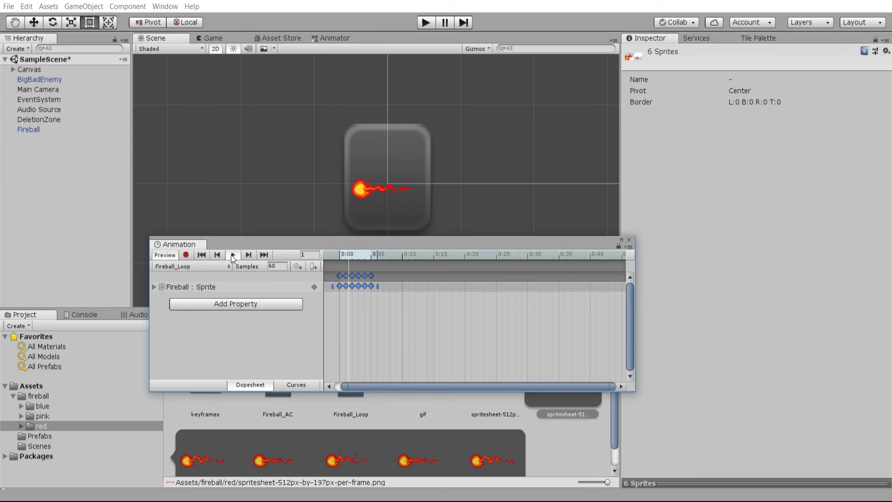
left_click(231, 255)
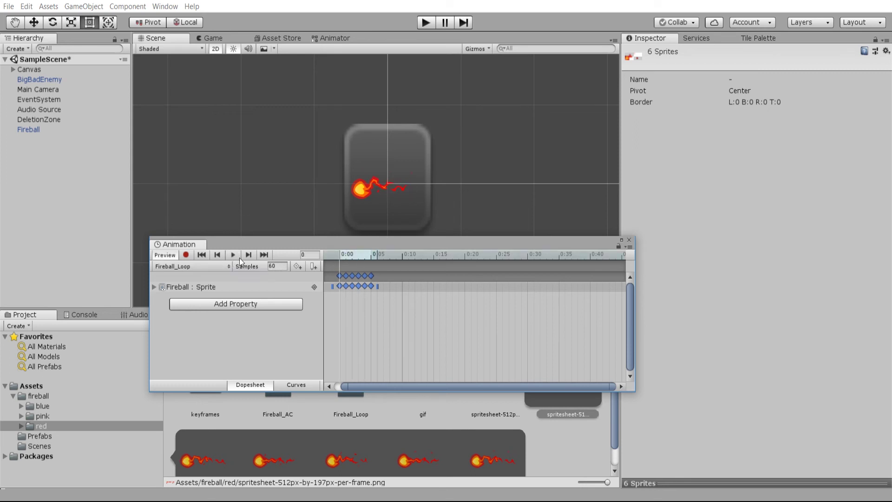
Set the clip's Samples to 6 and preview the slower fireball animation.
left_click(277, 266)
type("6")
left_click(366, 314)
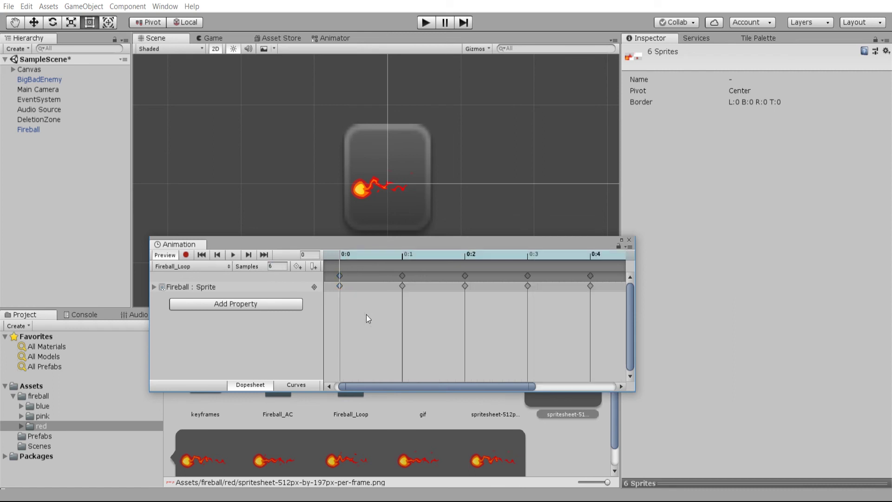
left_click(236, 254)
left_click_drag(630, 241, 634, 240)
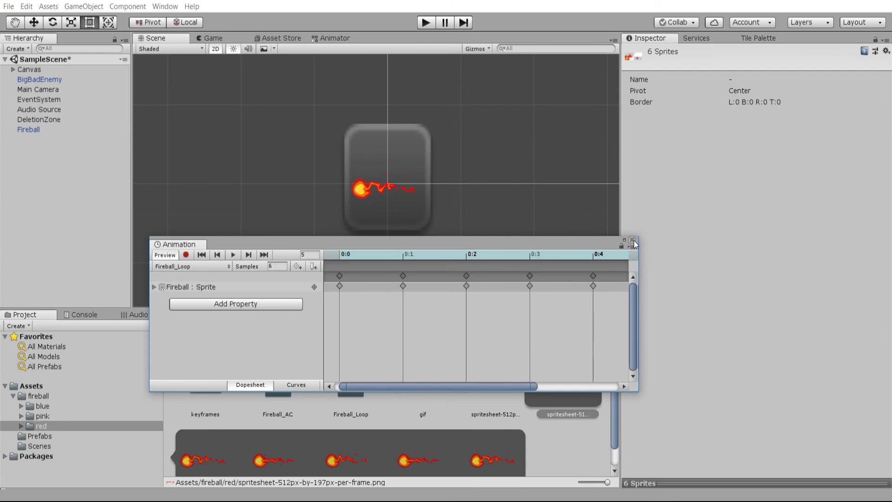
Close the Animation window and switch to the Game view.
left_click(633, 240)
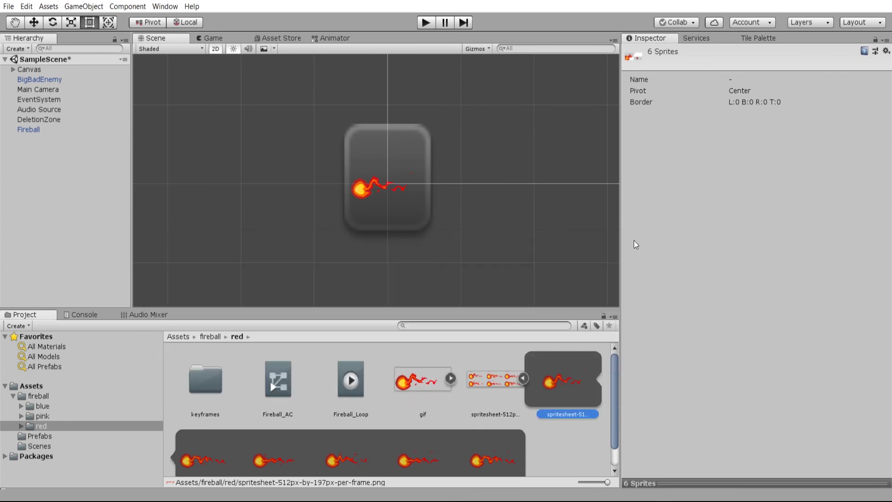
left_click(214, 39)
left_click(29, 69)
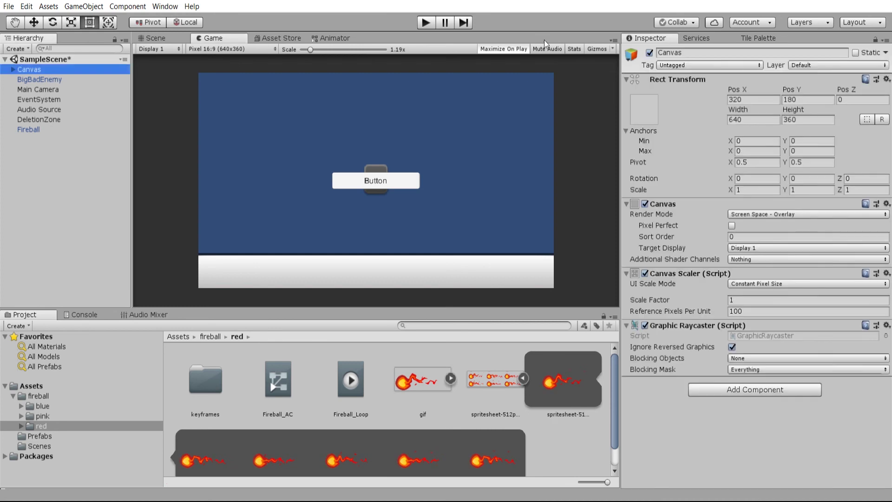
left_click(38, 80)
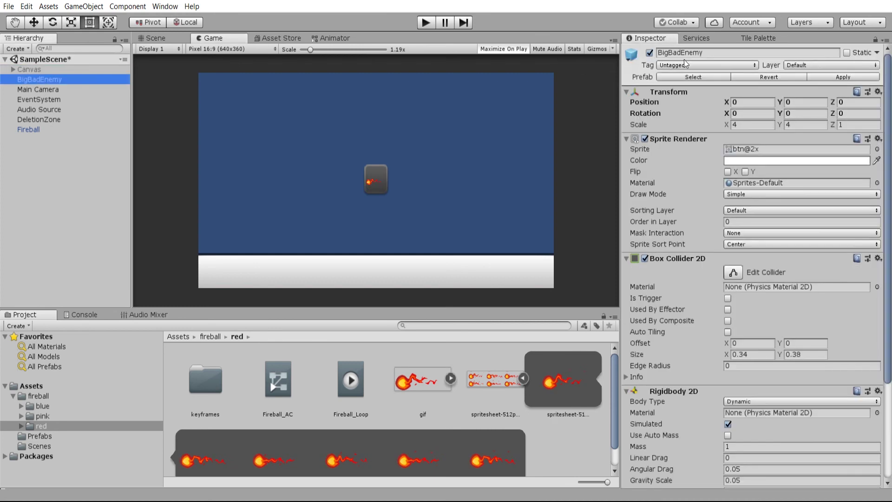
Select Fireball in the Hierarchy and set its Transform Scale X to 4.
left_click(25, 130)
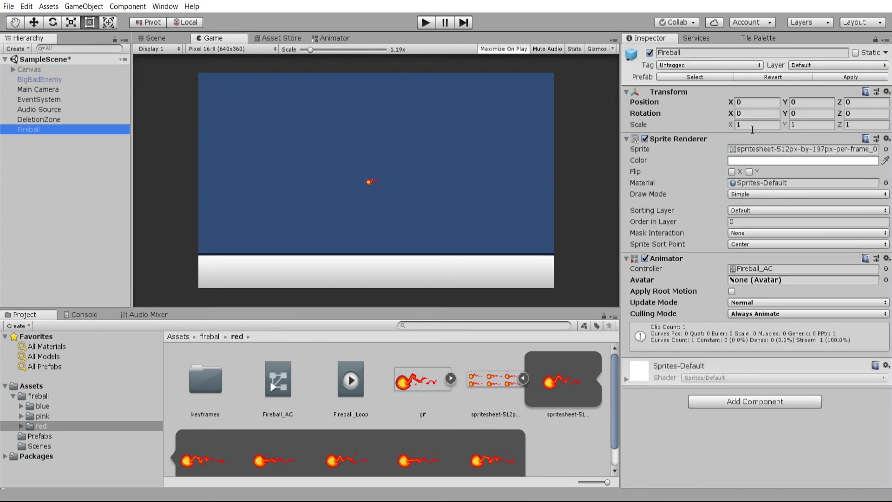
left_click(753, 125)
type("4")
key("Tab")
type("4")
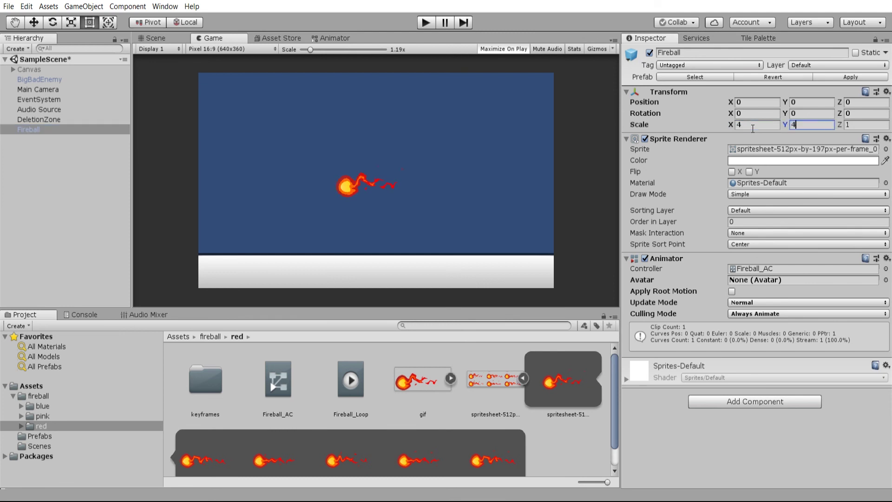
Enter Play mode to watch the enlarged fireball animate in the Game view.
left_click(425, 24)
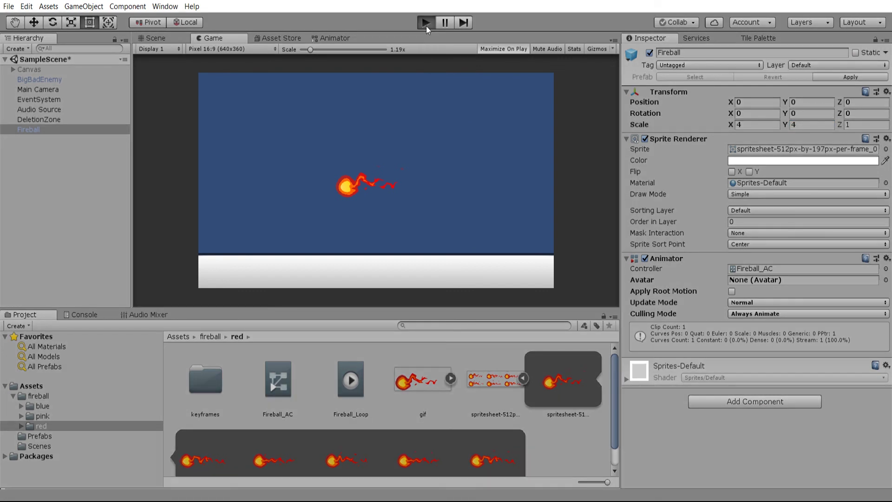